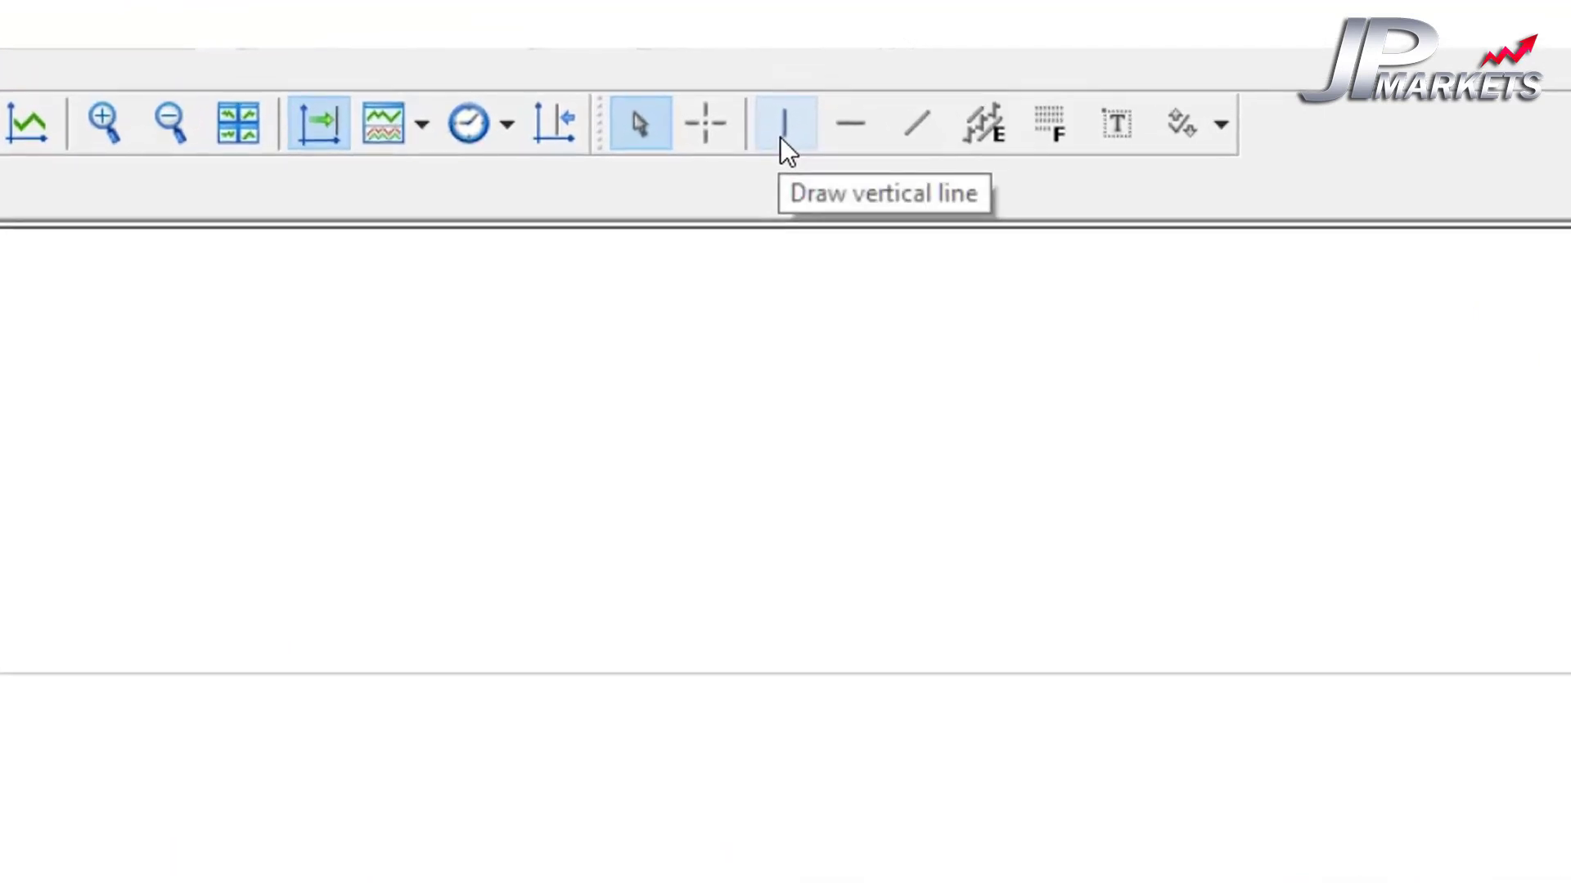
Draw two vertical lines on the EURUSD M30 chart, at 2017.04.28 12:00 and 2017.05.01 02:30
left_click(779, 136)
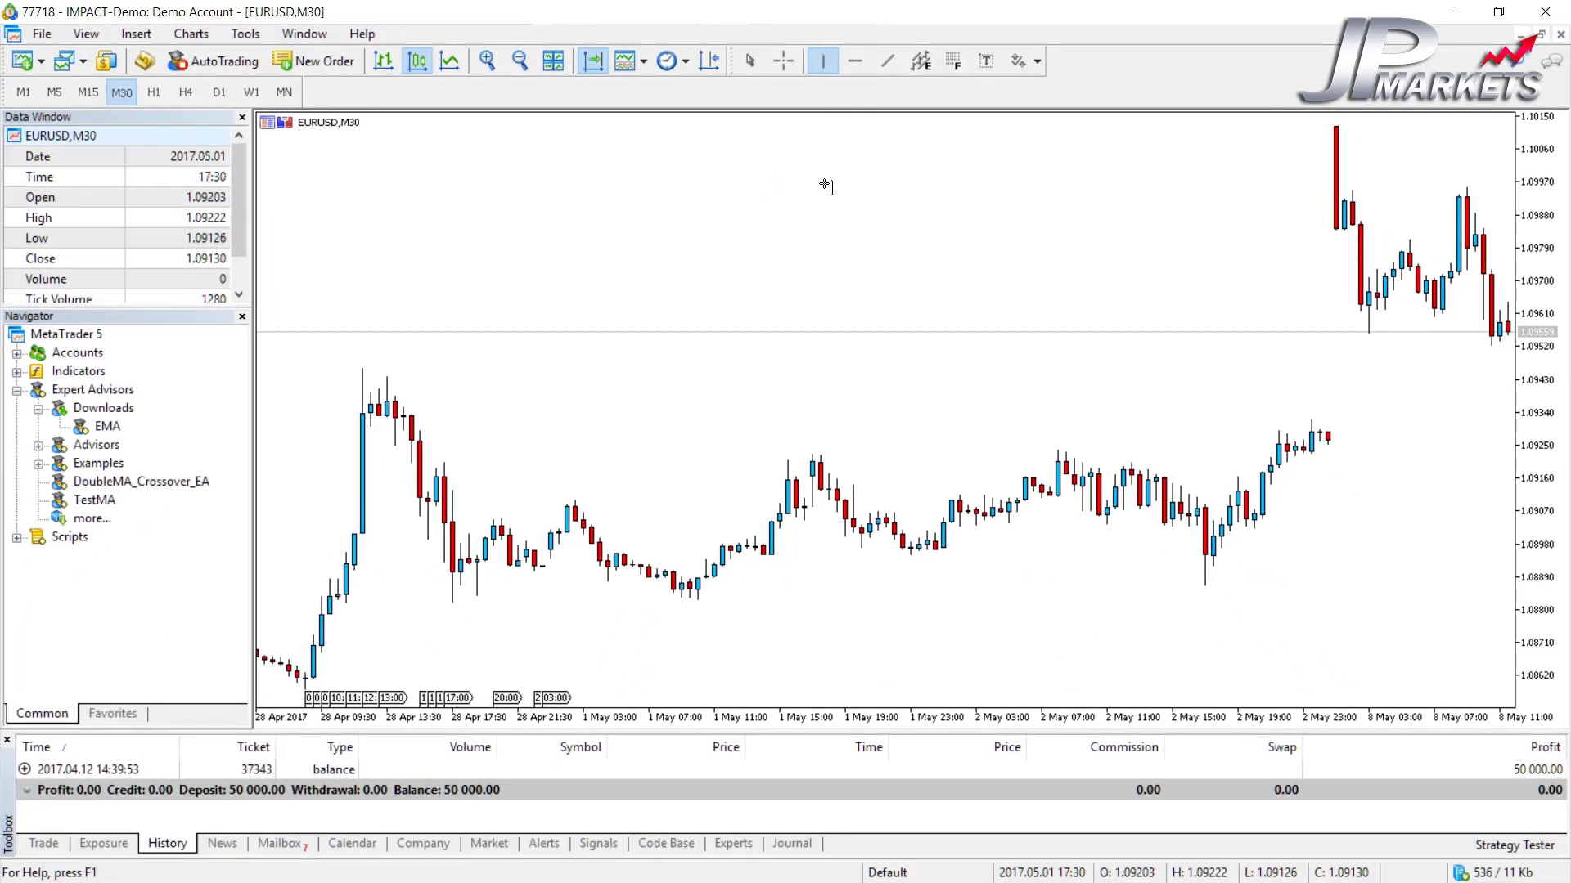
left_click(362, 292)
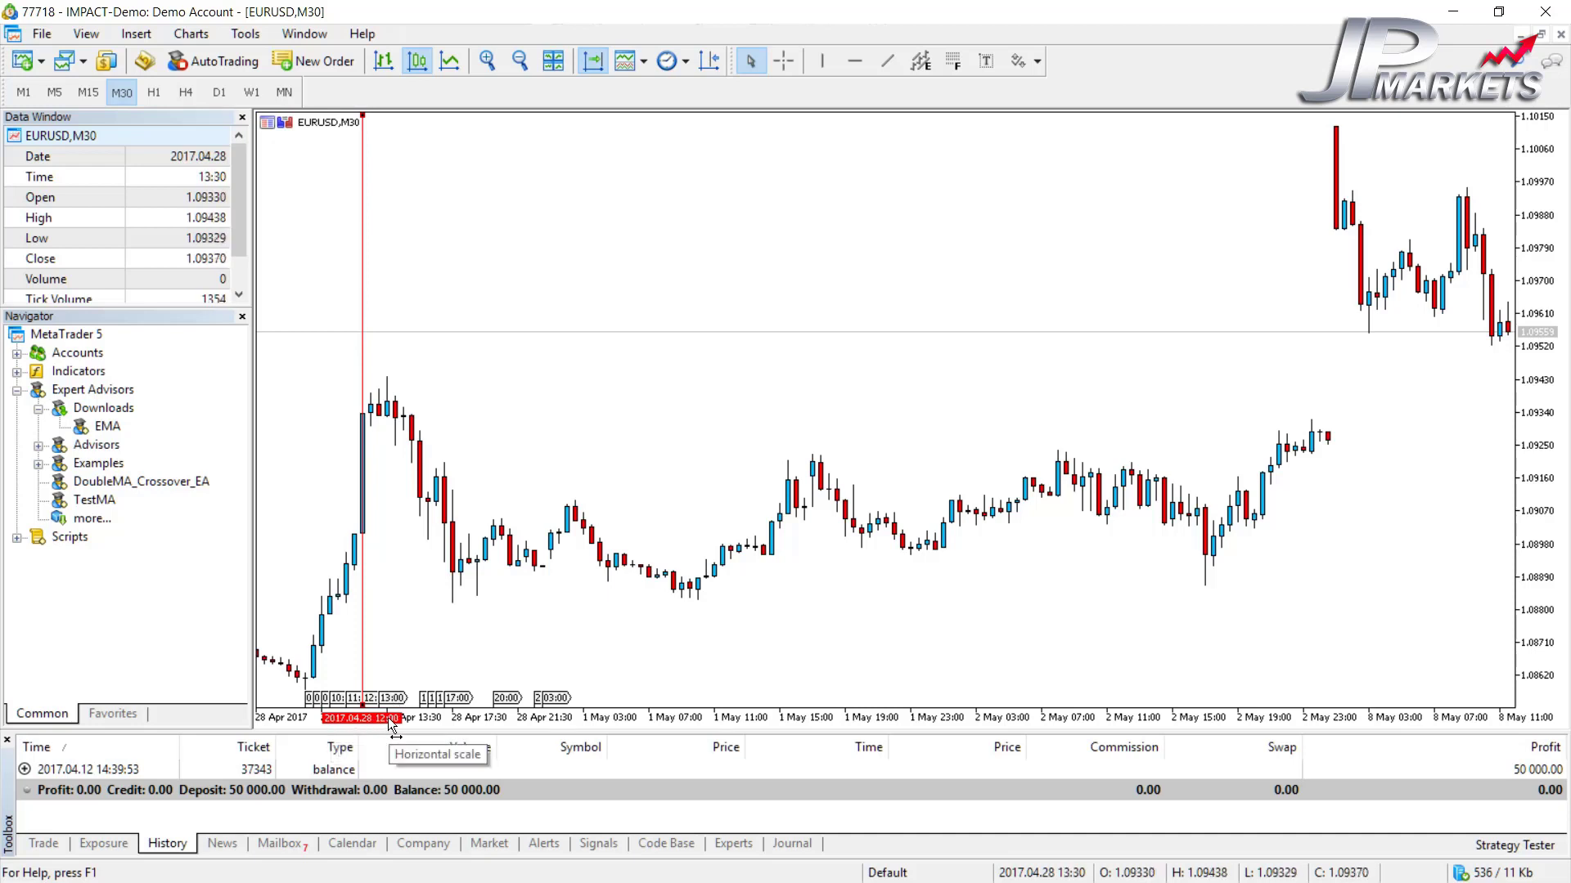
left_click(824, 61)
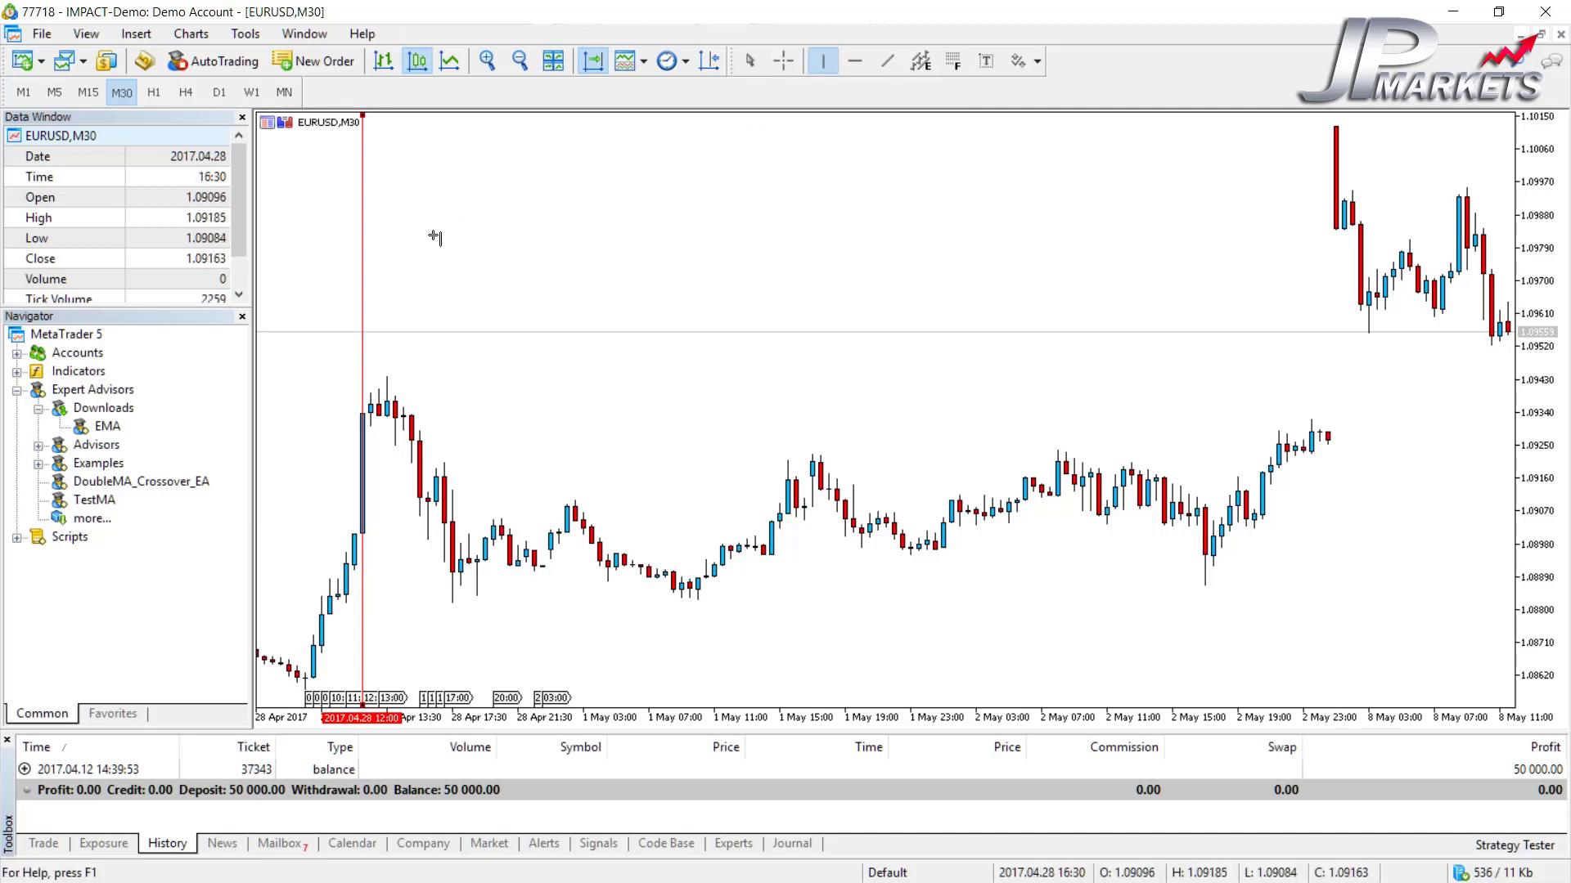
left_click_drag(435, 236, 577, 254)
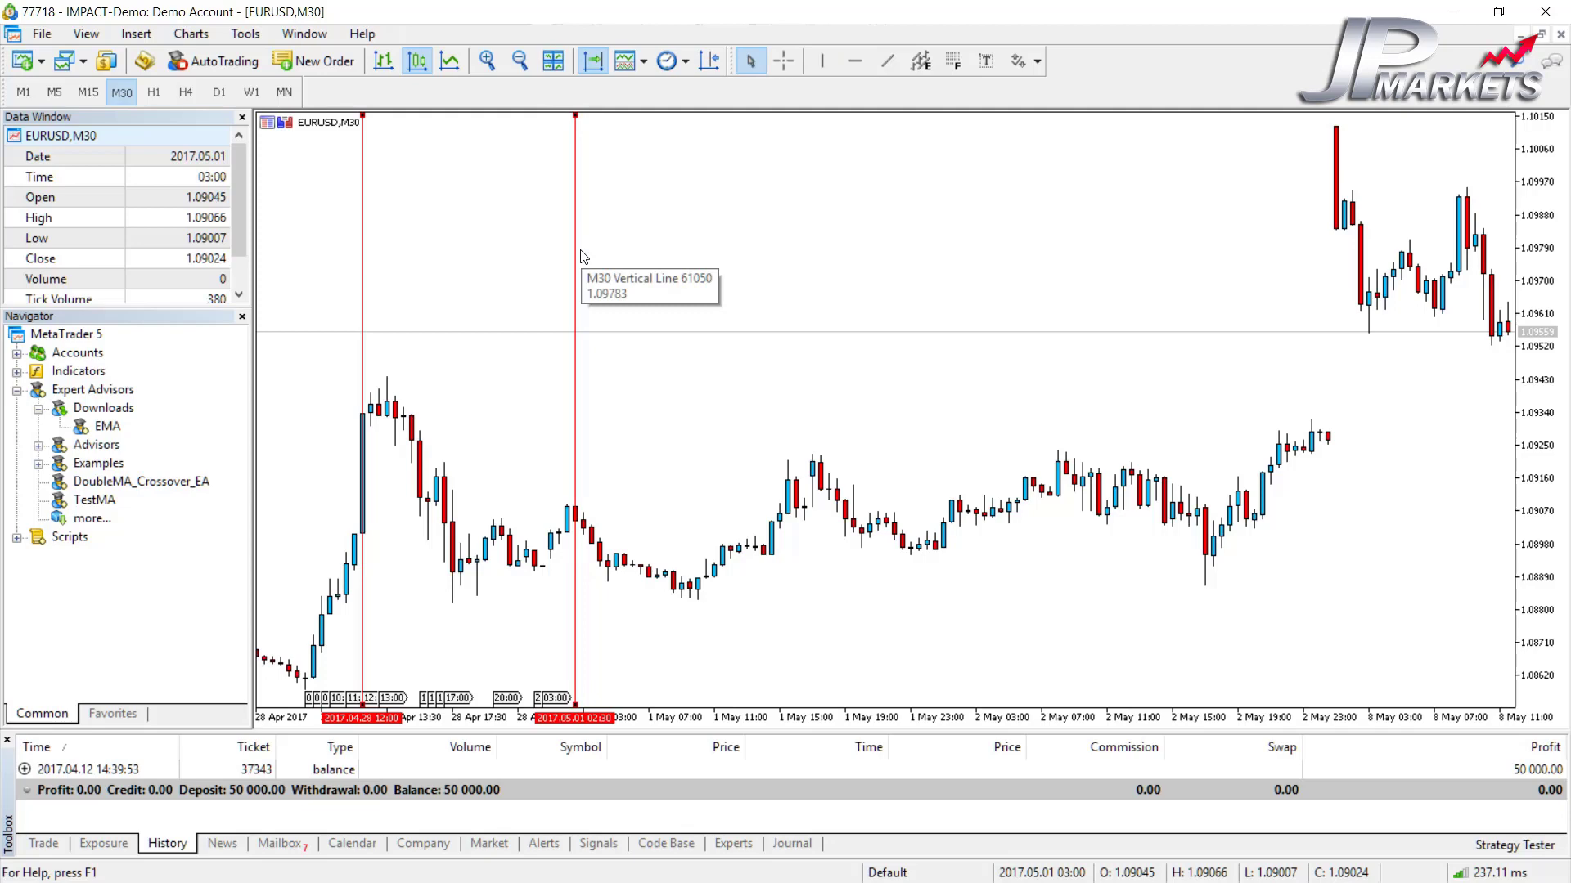
Turn on chart shift with a wider empty margin after the last candle and draw a vertical line there at 2017.05.08 21:30
left_click(708, 62)
left_click_drag(1388, 115, 1214, 130)
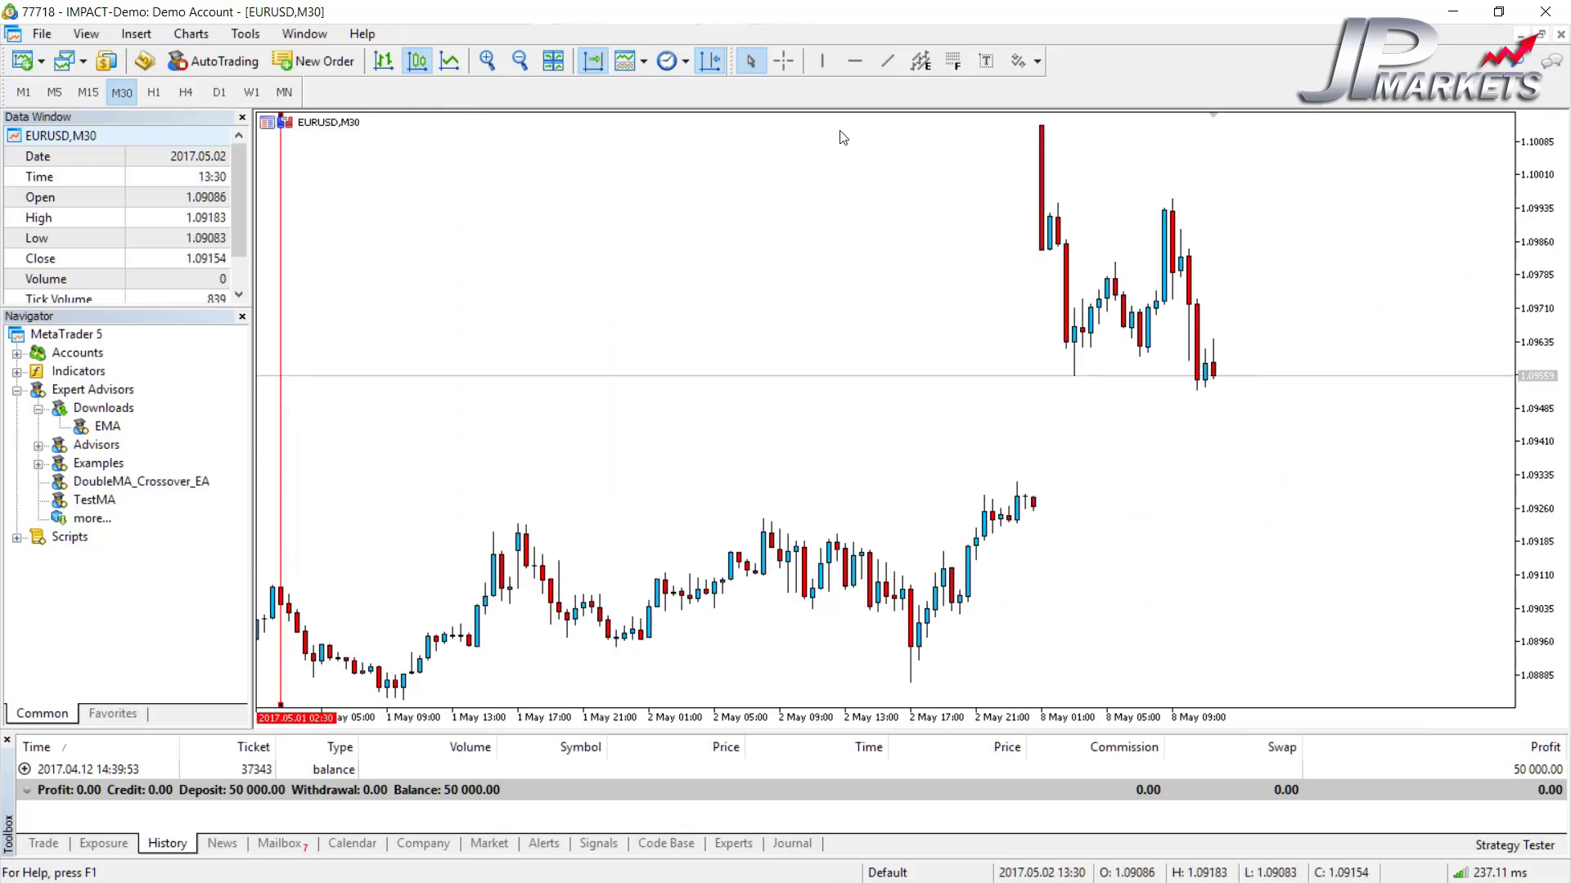
left_click(822, 61)
left_click_drag(1337, 277, 1376, 282)
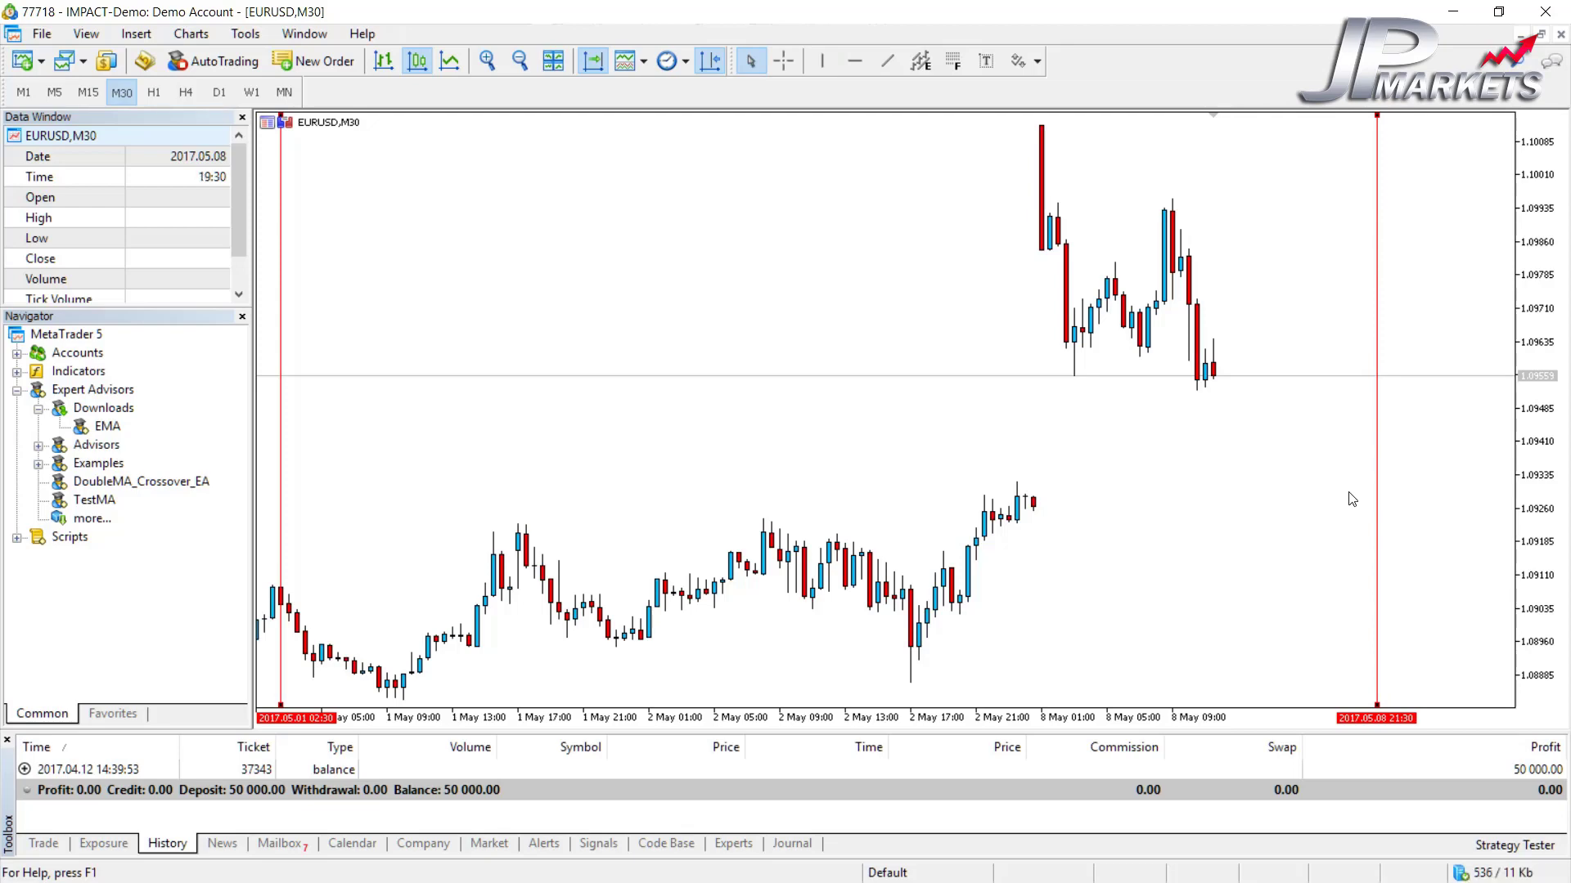
Draw two horizontal lines across the chart, one at 1.09709 and one below it at 1.09523
left_click(854, 65)
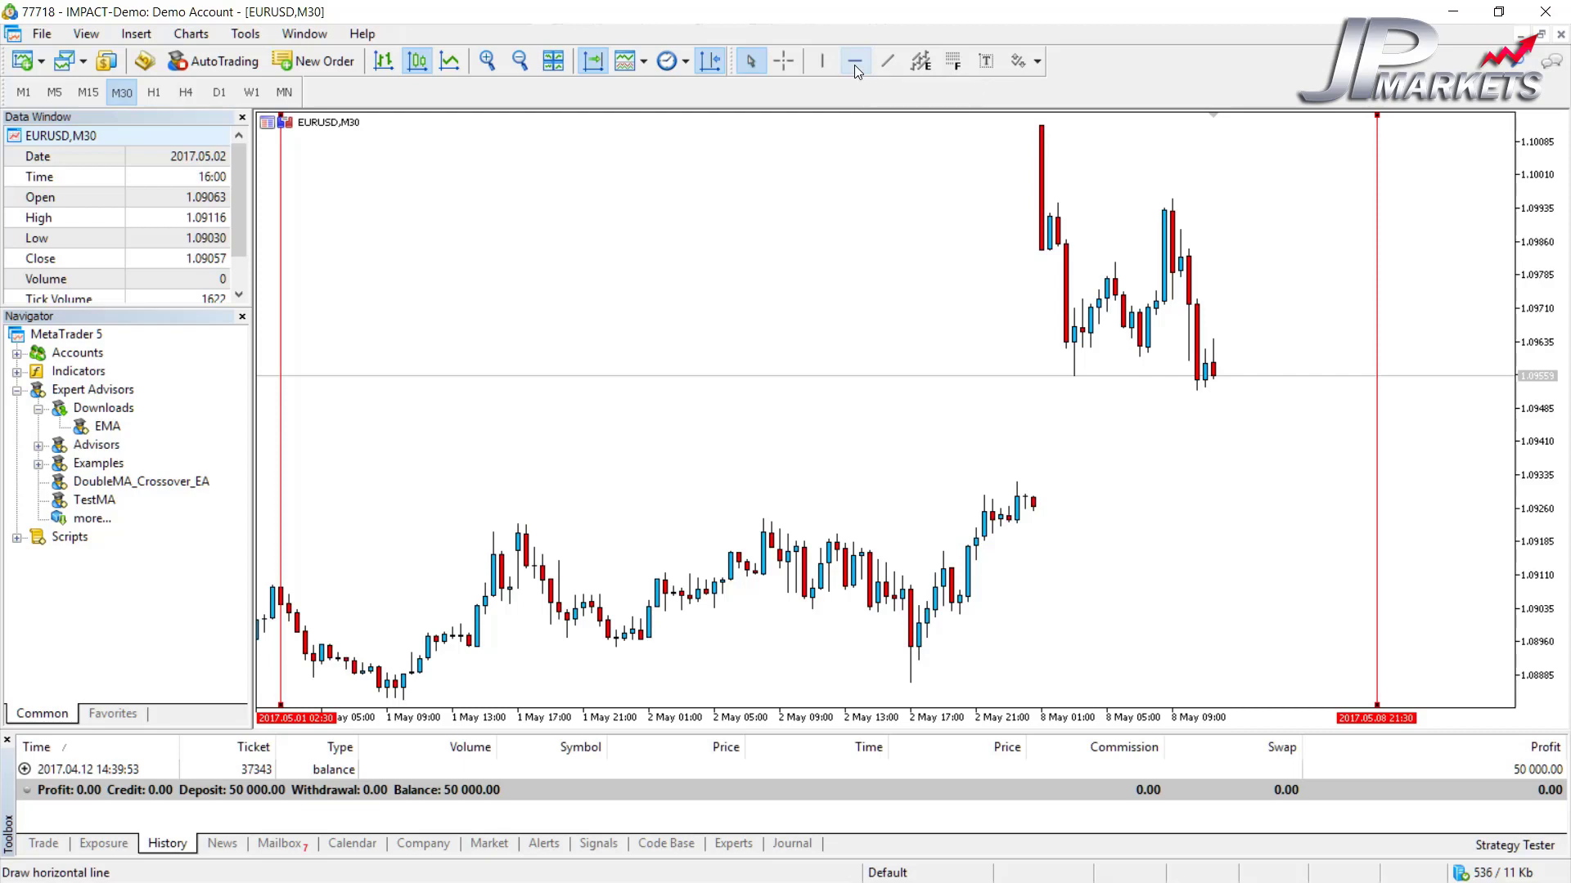
left_click(758, 308)
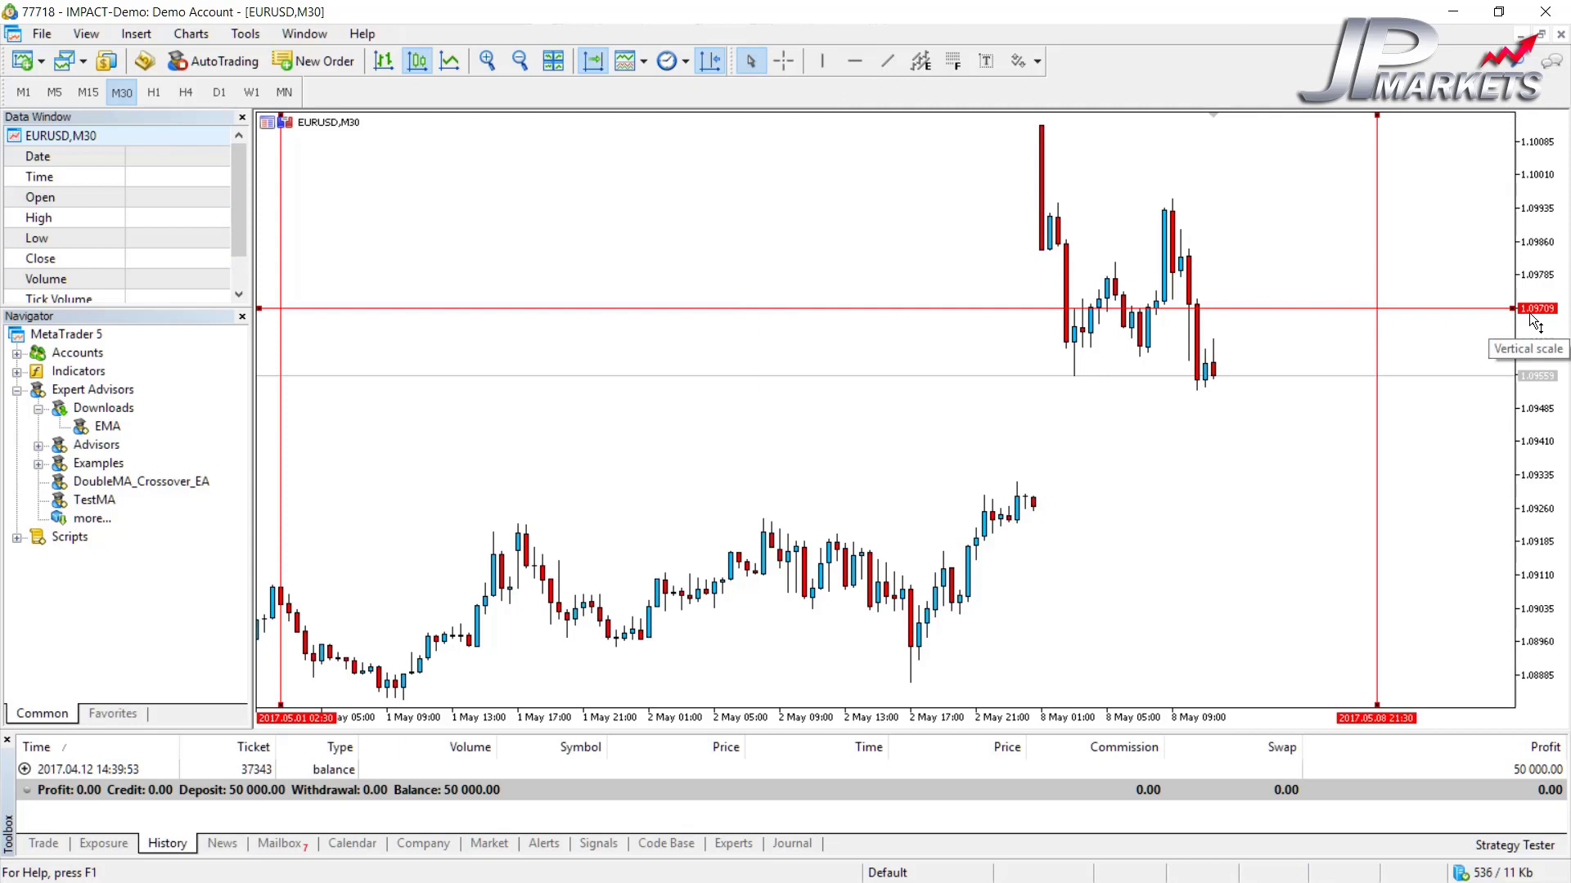
left_click(854, 69)
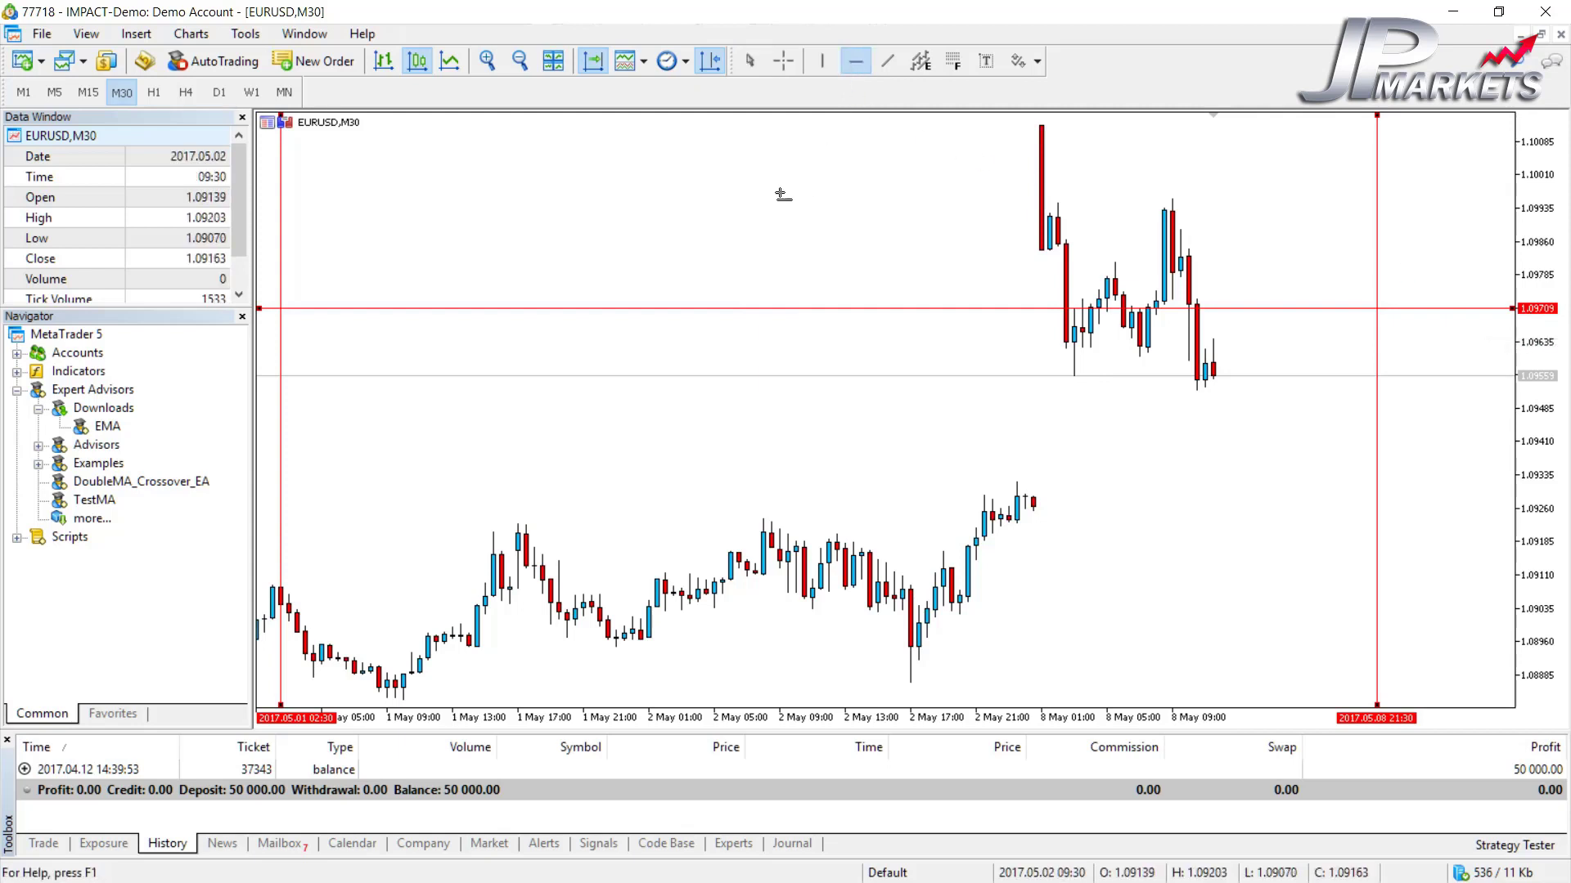
left_click(772, 312)
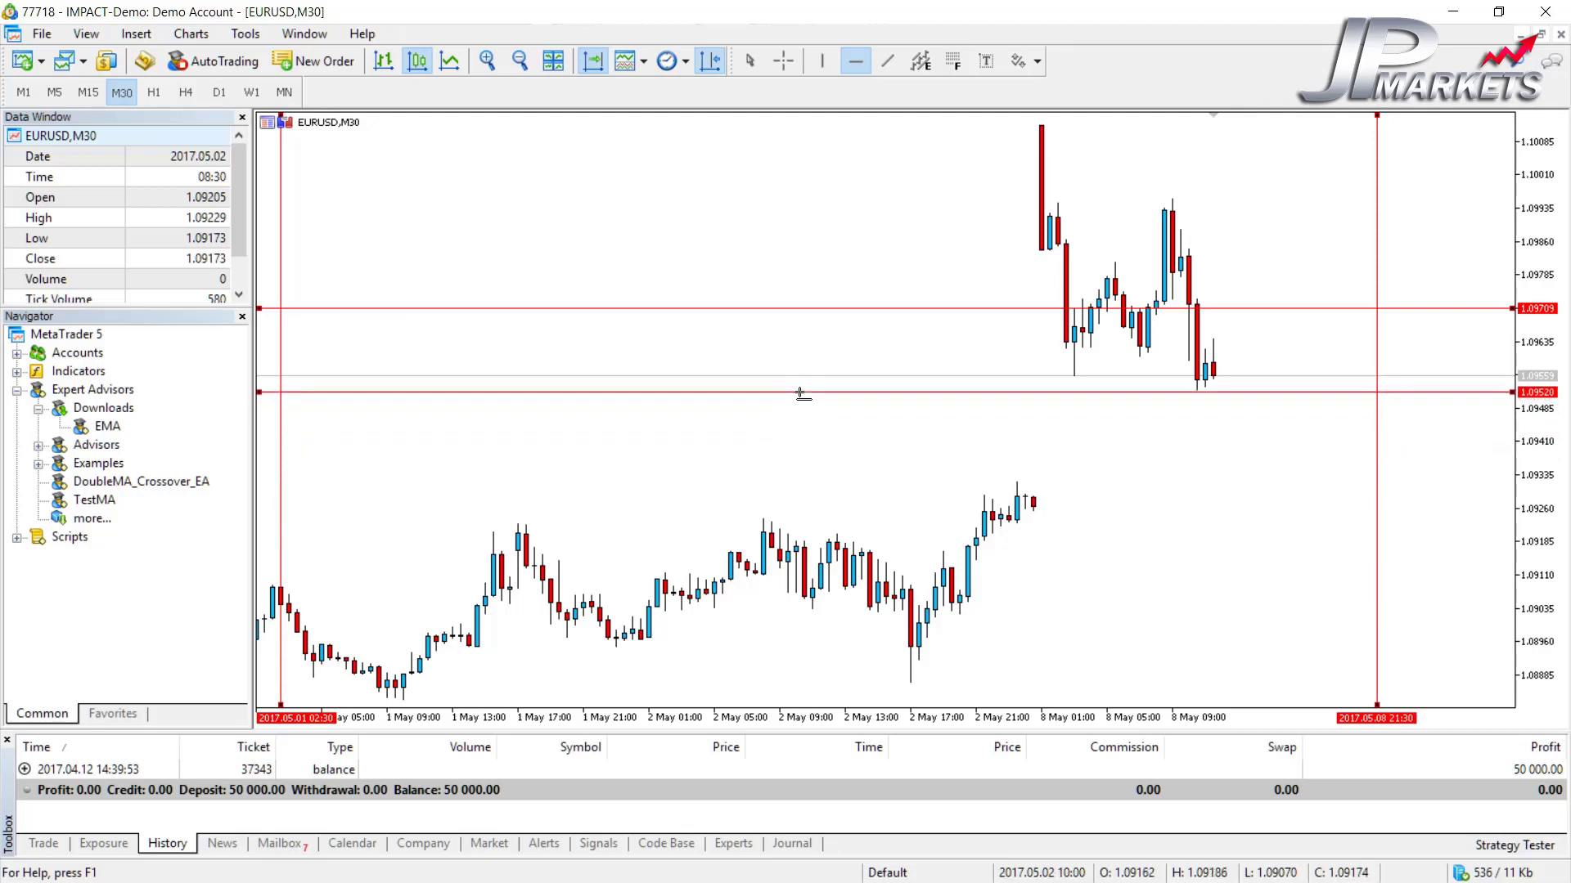
left_click(801, 392)
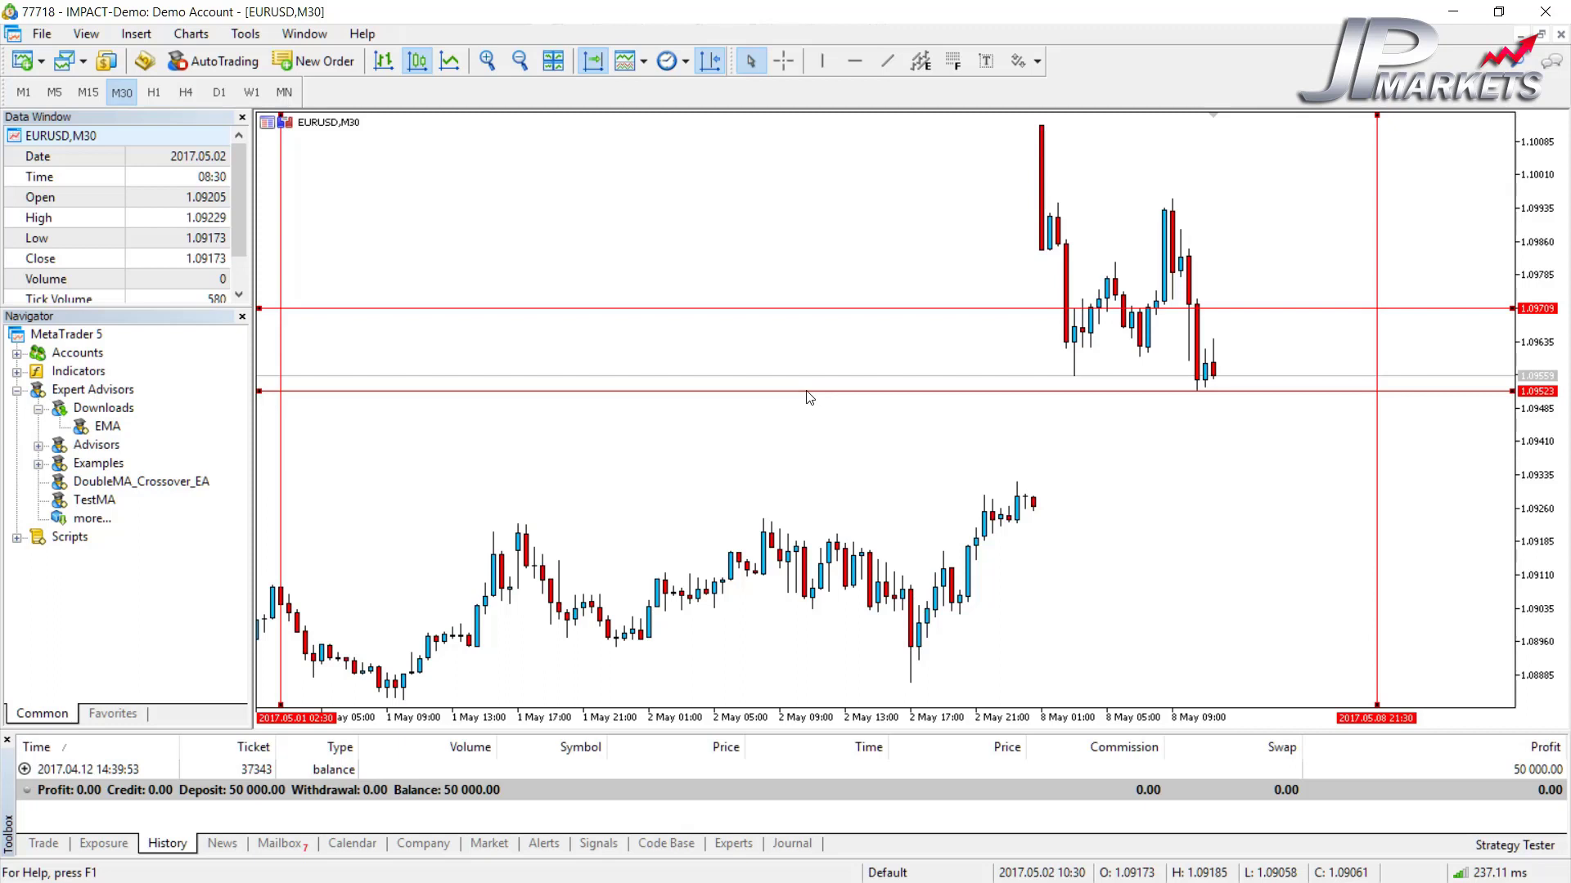
Move the lower horizontal line down to 1.09431 and the 2017.05.01 vertical line to 10:00
left_click_drag(809, 398, 815, 439)
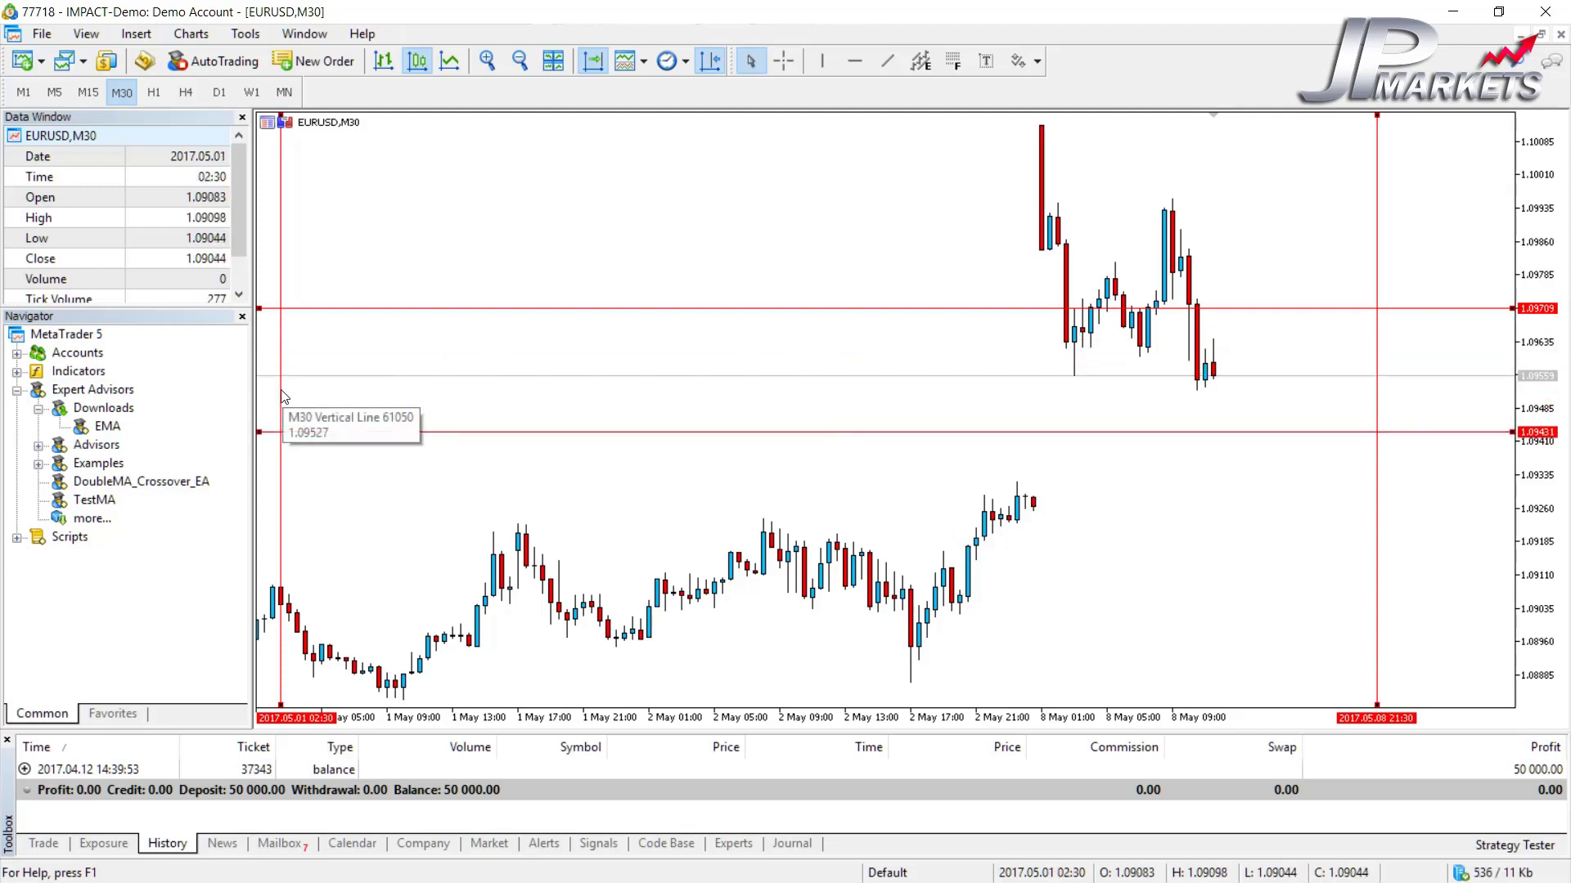
left_click_drag(284, 397, 404, 383)
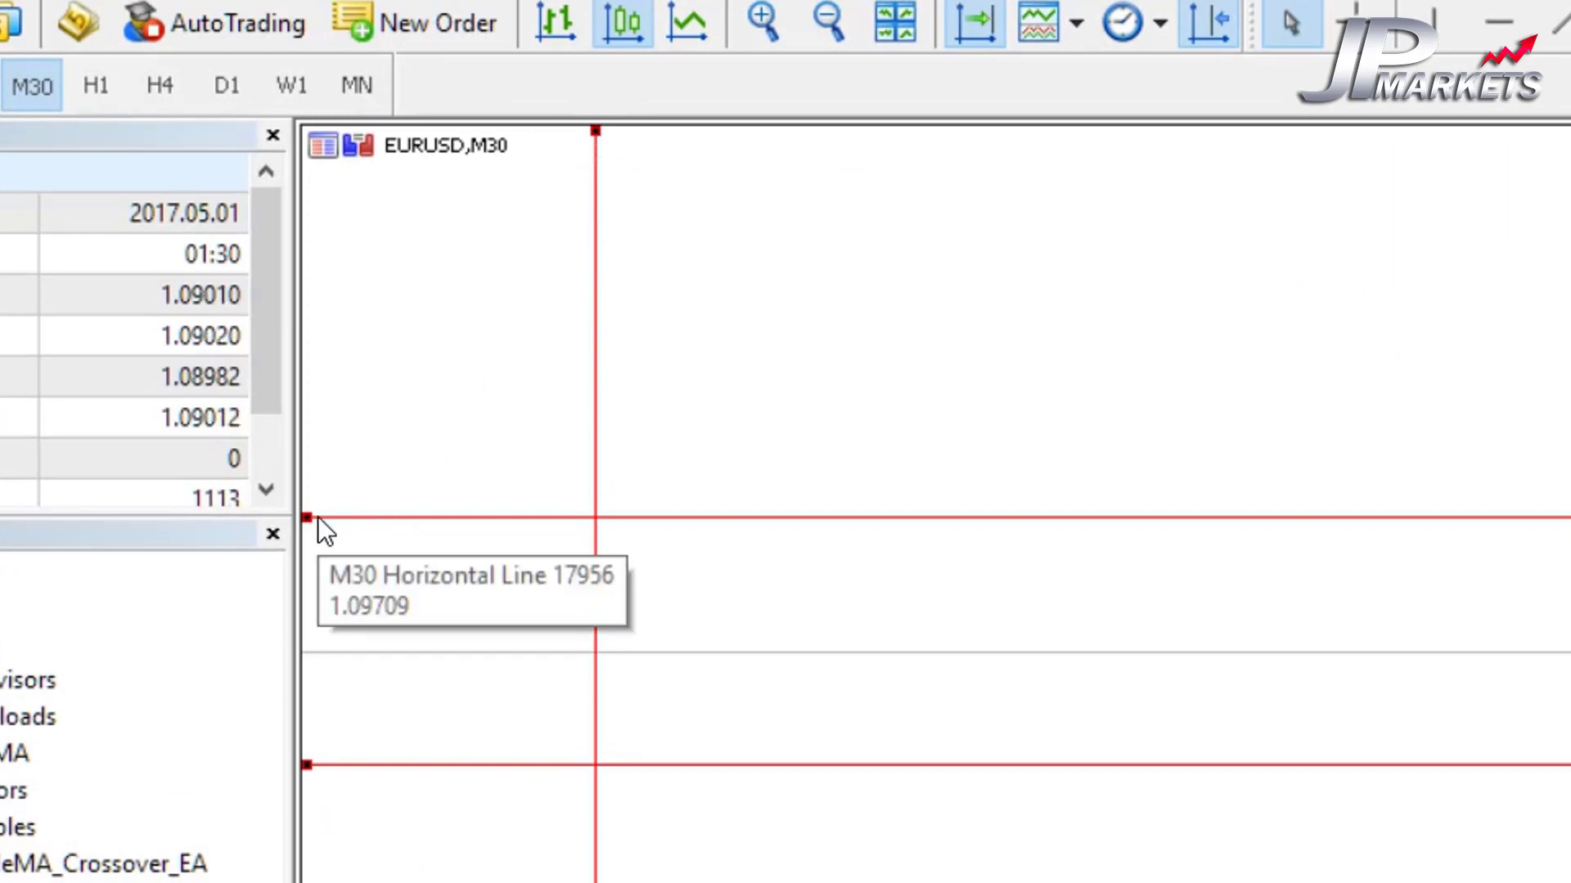
Reposition the lower horizontal line at 1.09414 and leave it deselected
left_click_drag(373, 765, 395, 831)
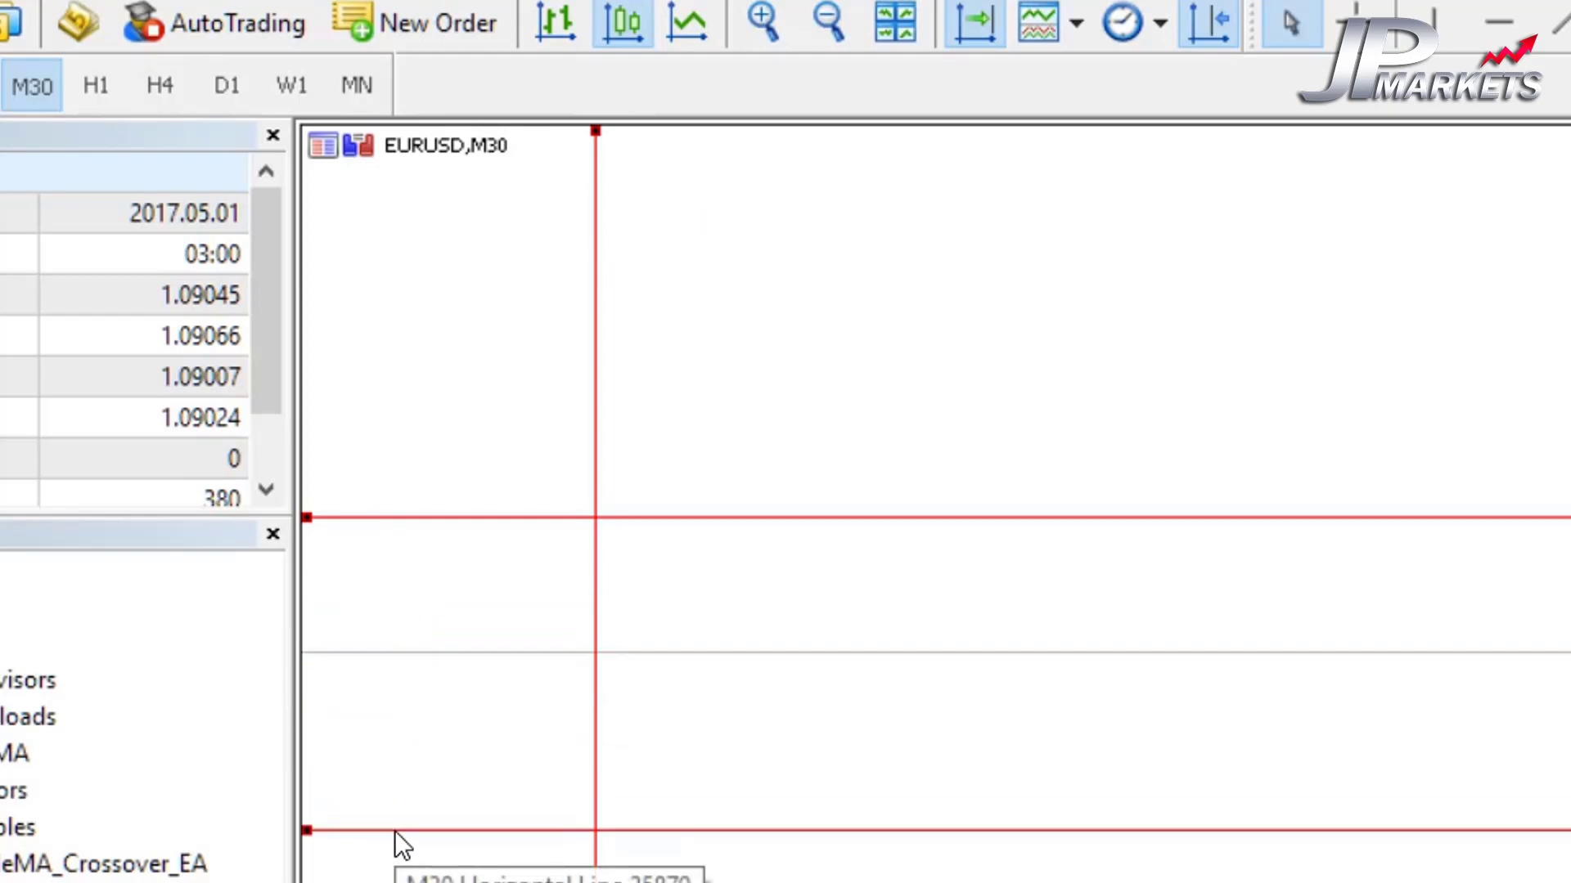
double_click(395, 832)
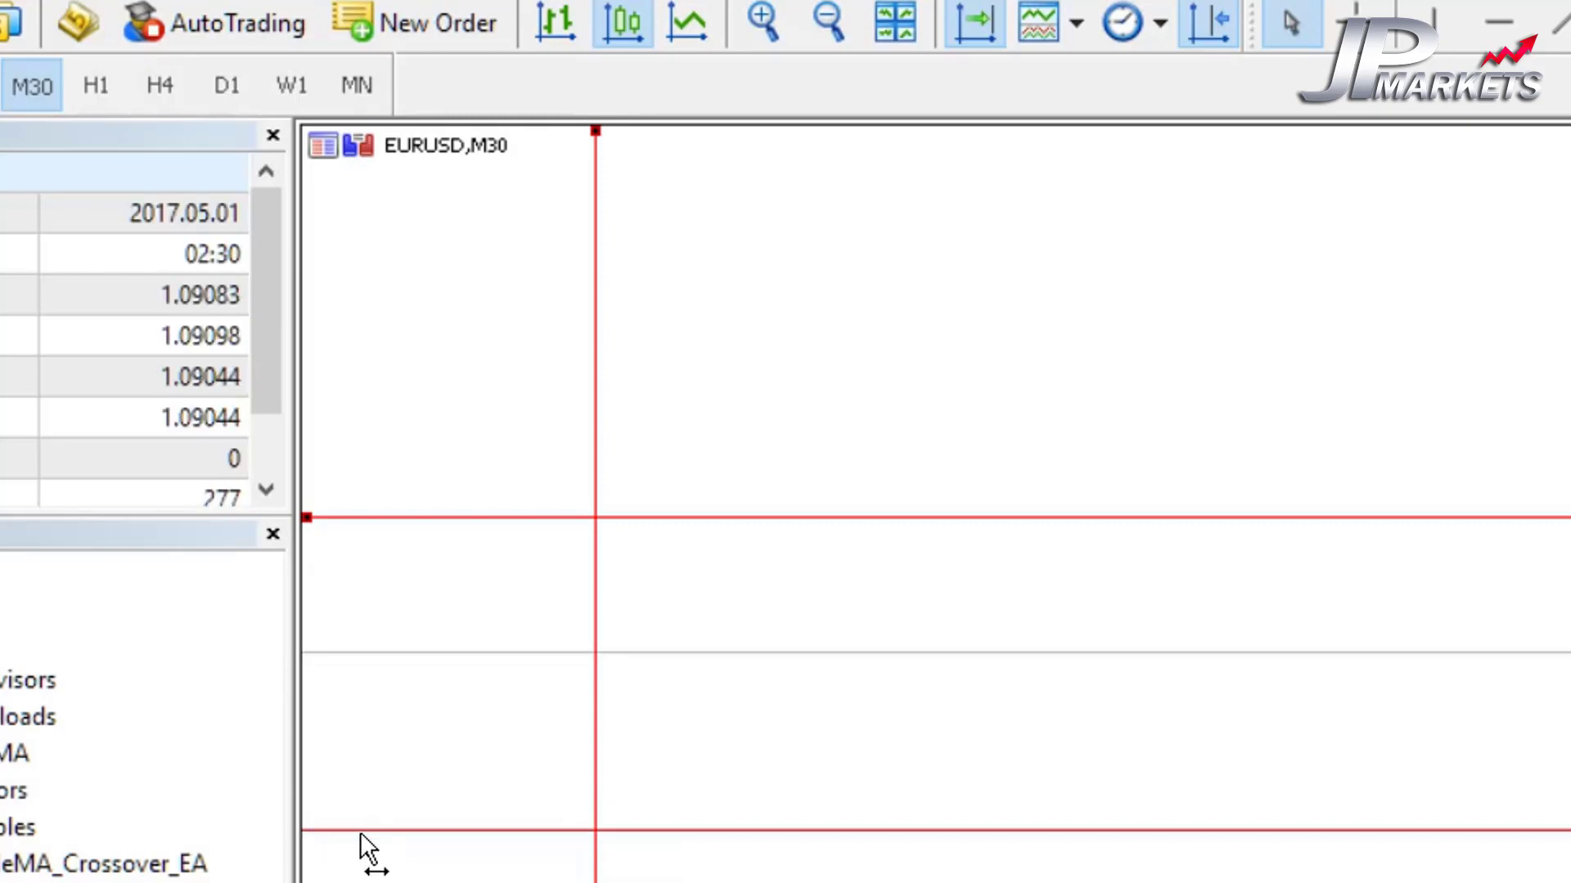
scroll(360, 832, "up", 3)
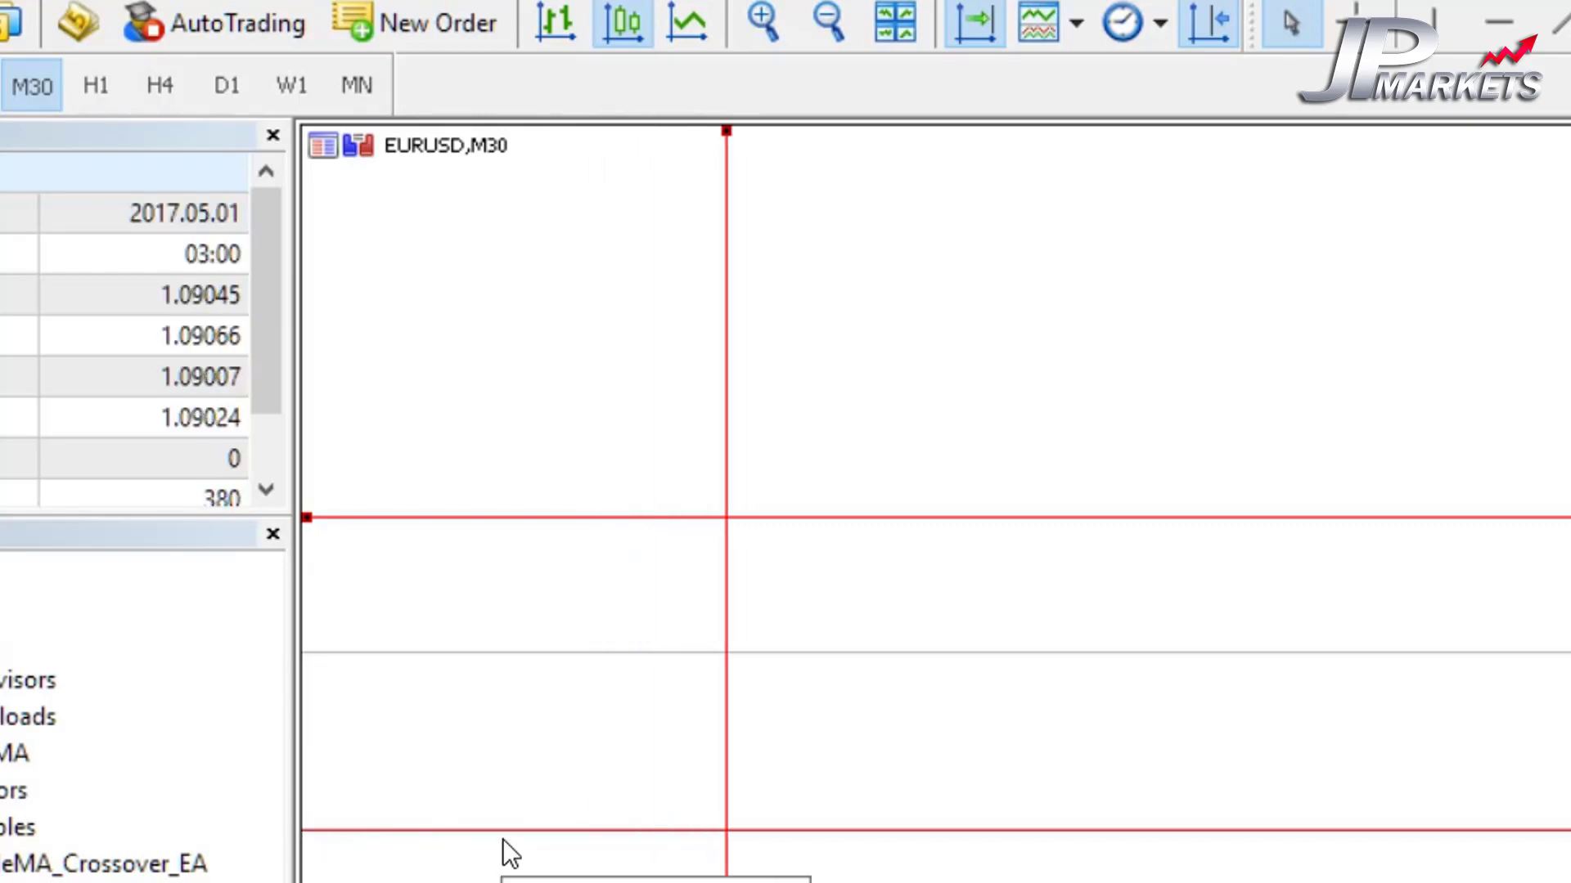
scroll(512, 813, "up", 3)
scroll(533, 856, "down", 1)
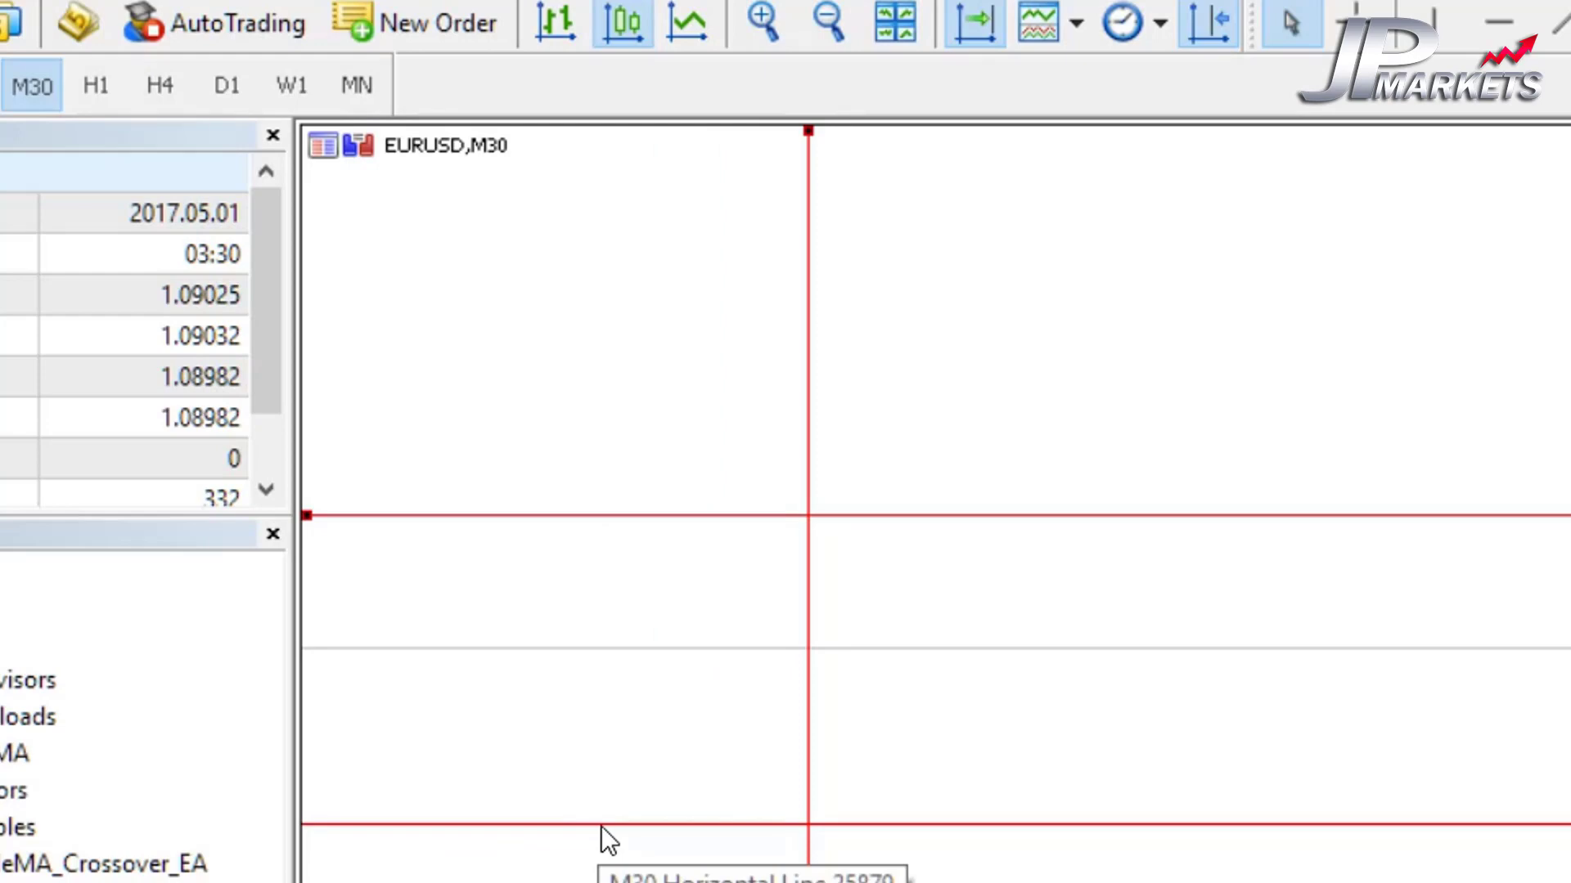
double_click(601, 824)
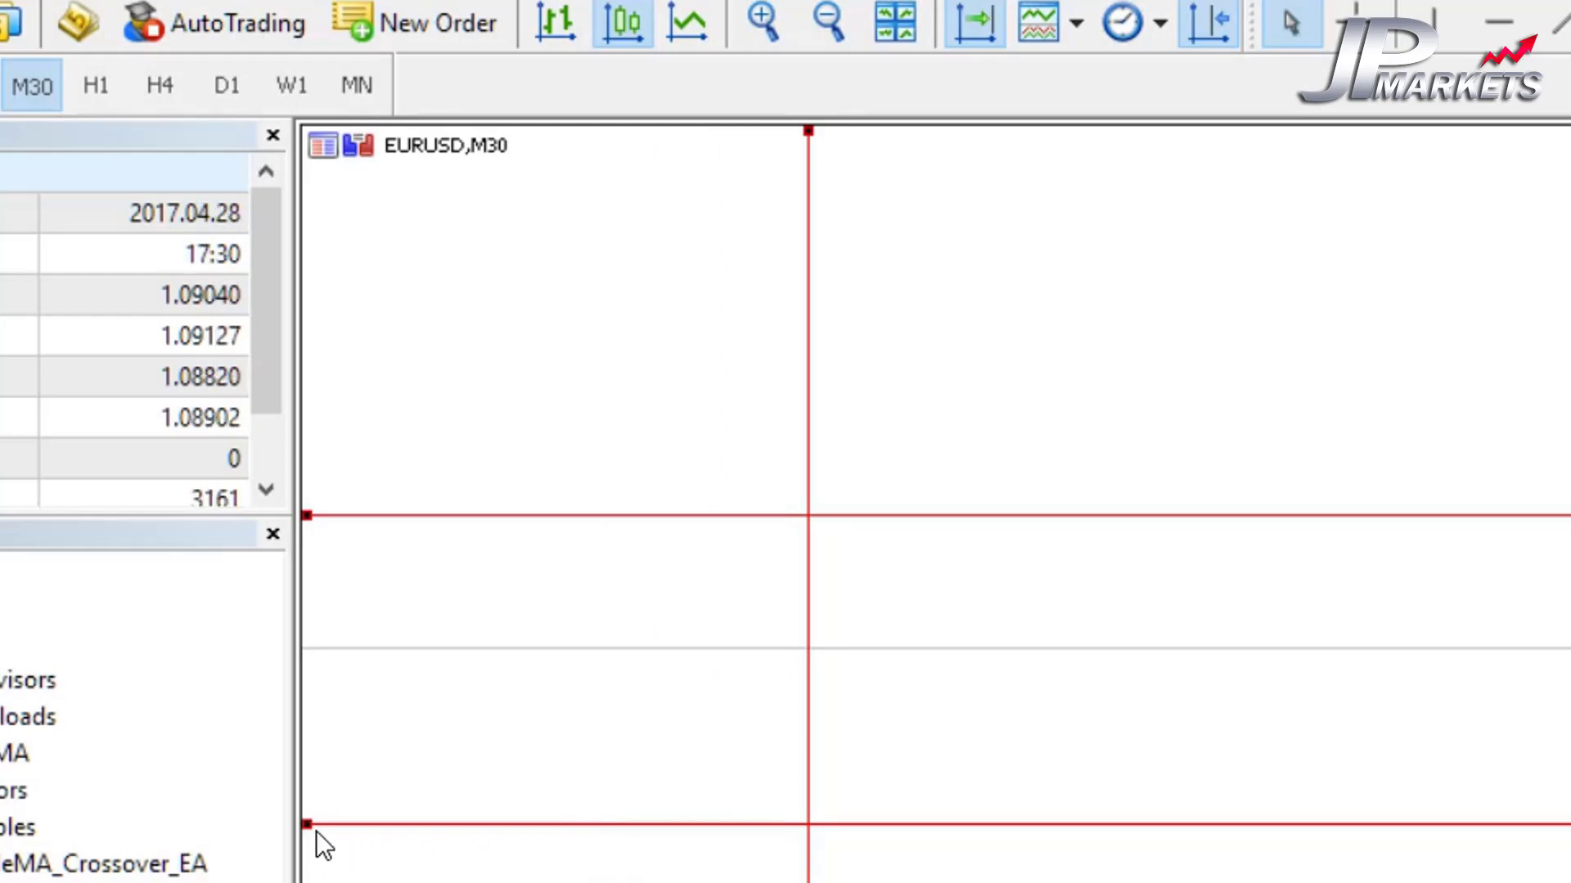
left_click_drag(453, 825, 473, 774)
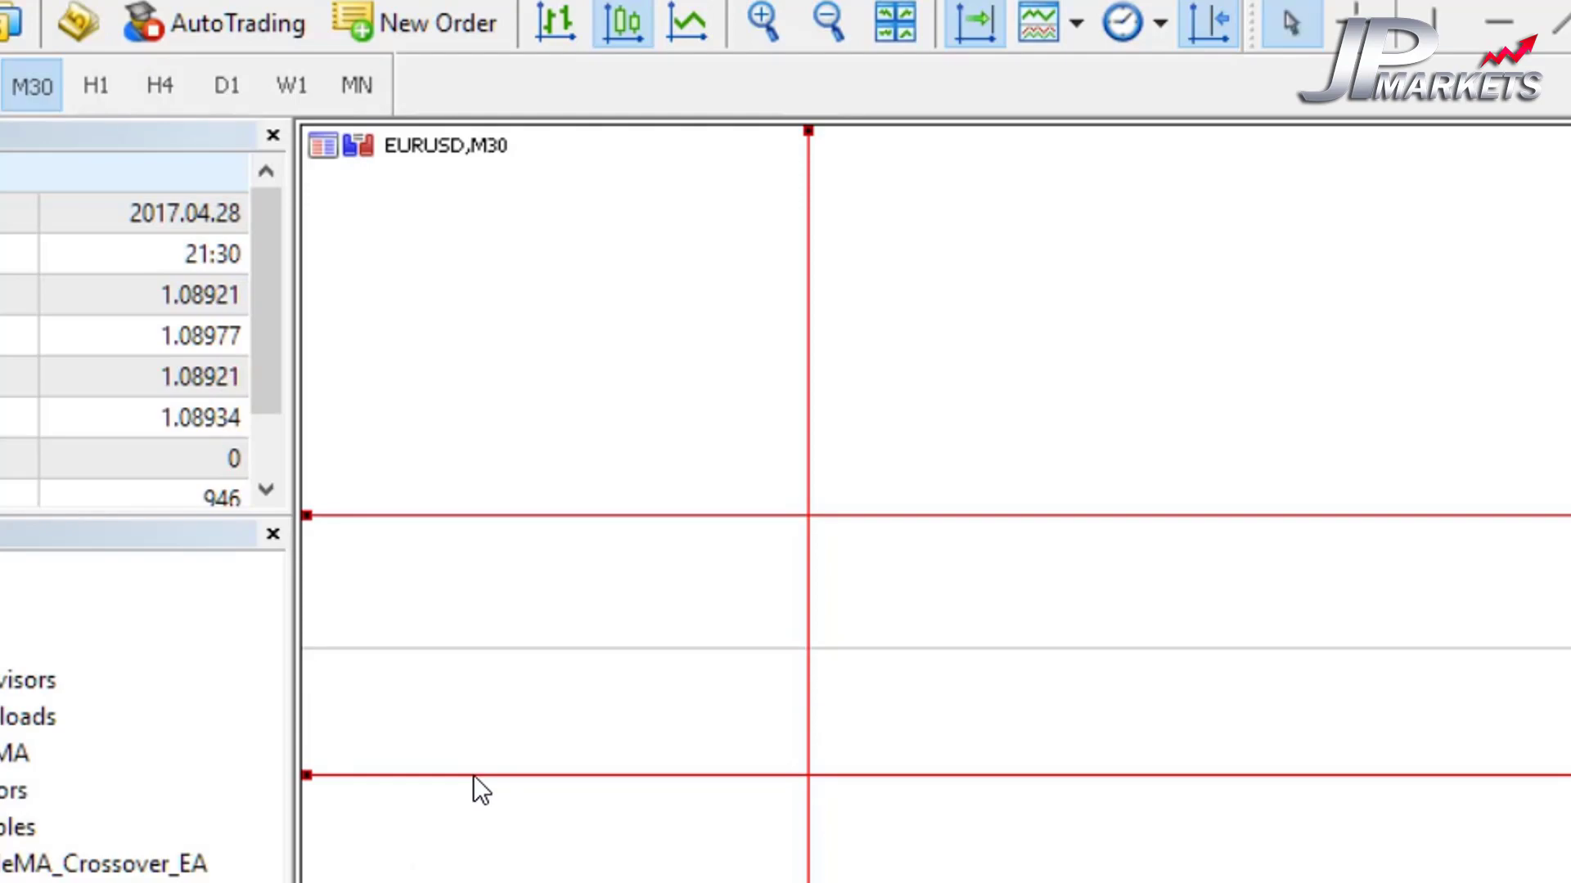
double_click(473, 774)
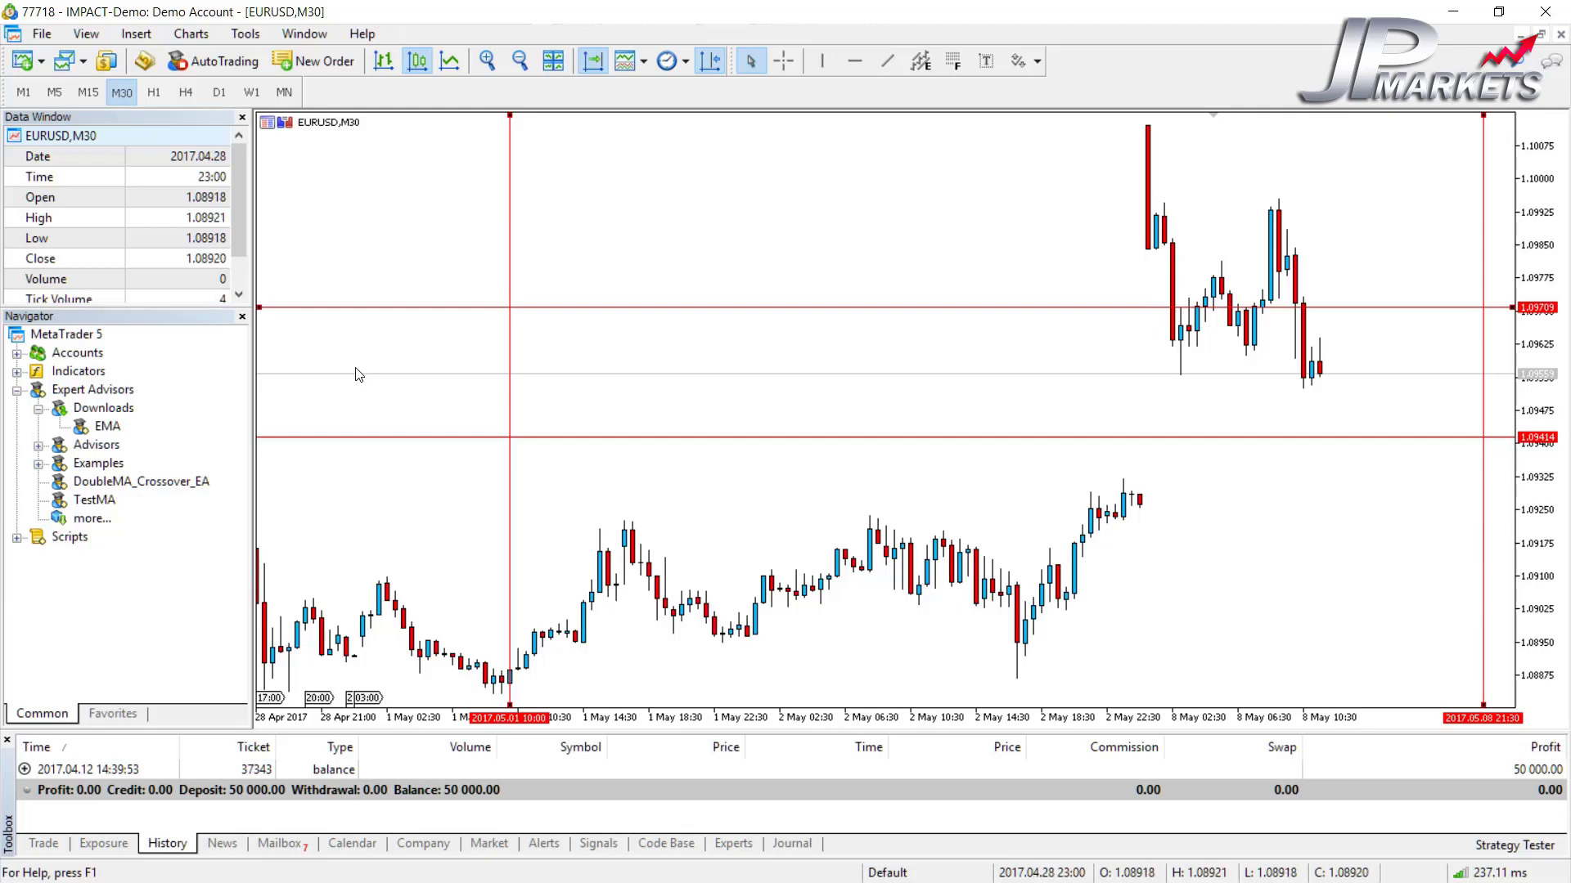
Look back through the chart's price history to about 17 April 2017 and return to the latest candles
scroll(355, 374, "up", 10)
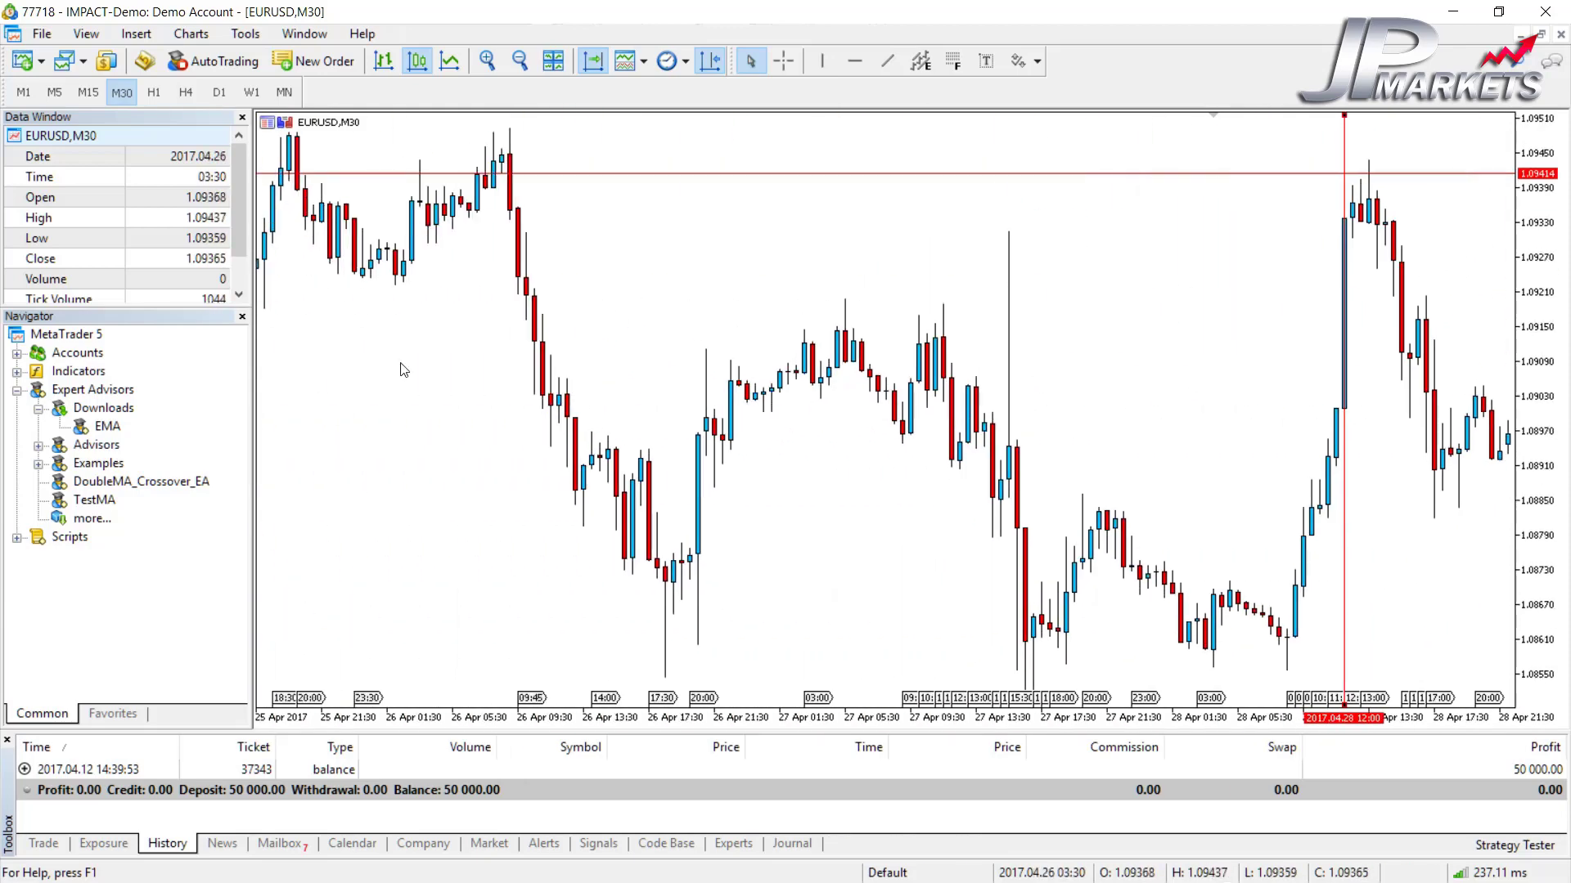
scroll(401, 369, "up", 15)
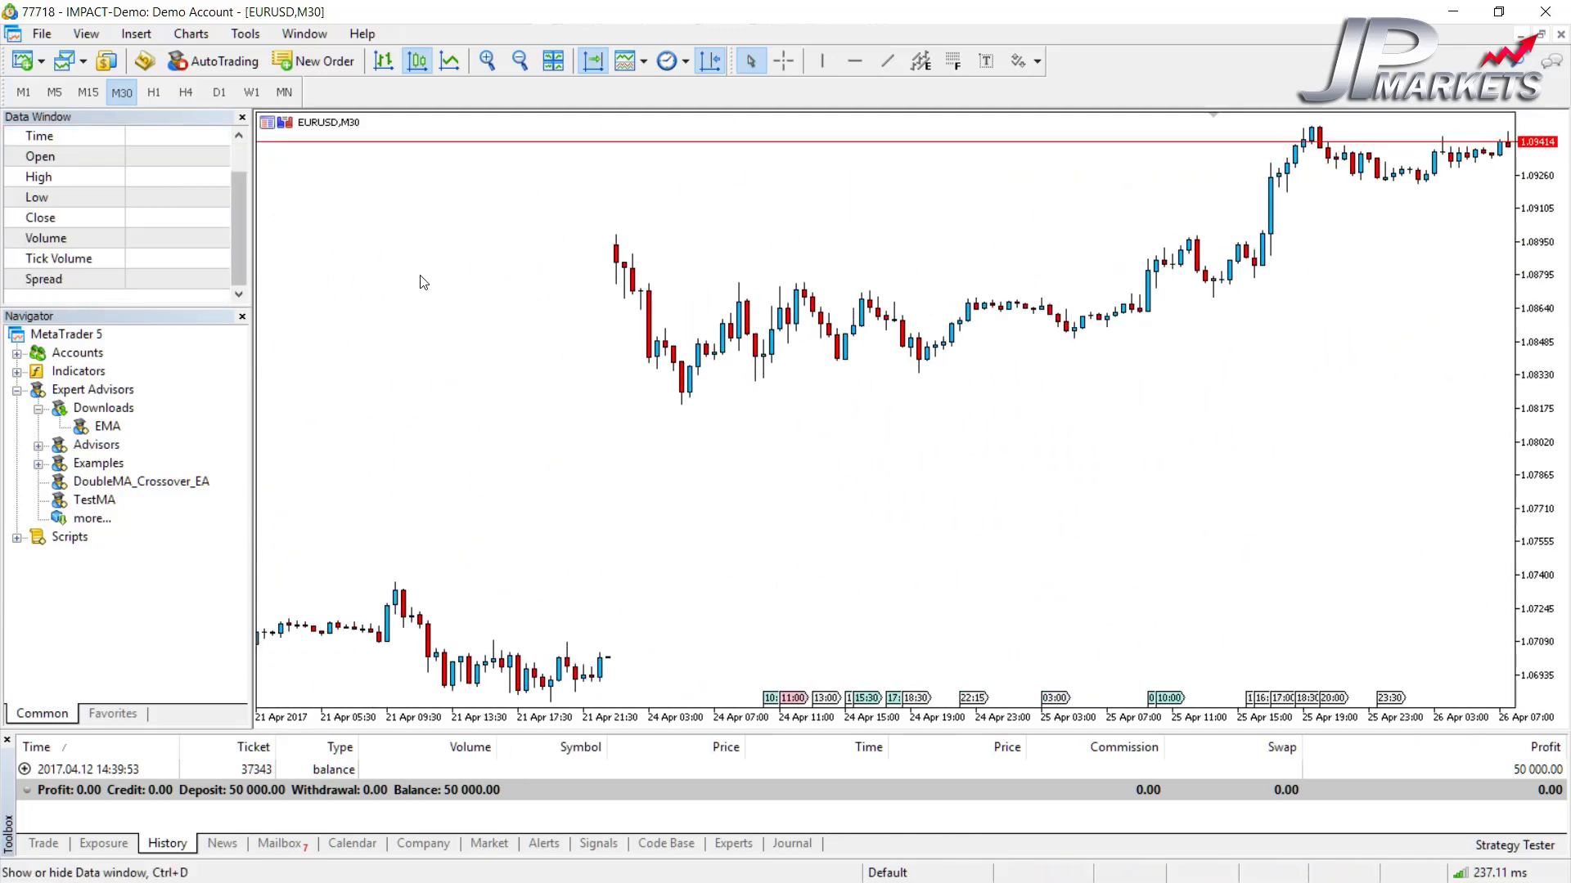
scroll(368, 262, "up", 20)
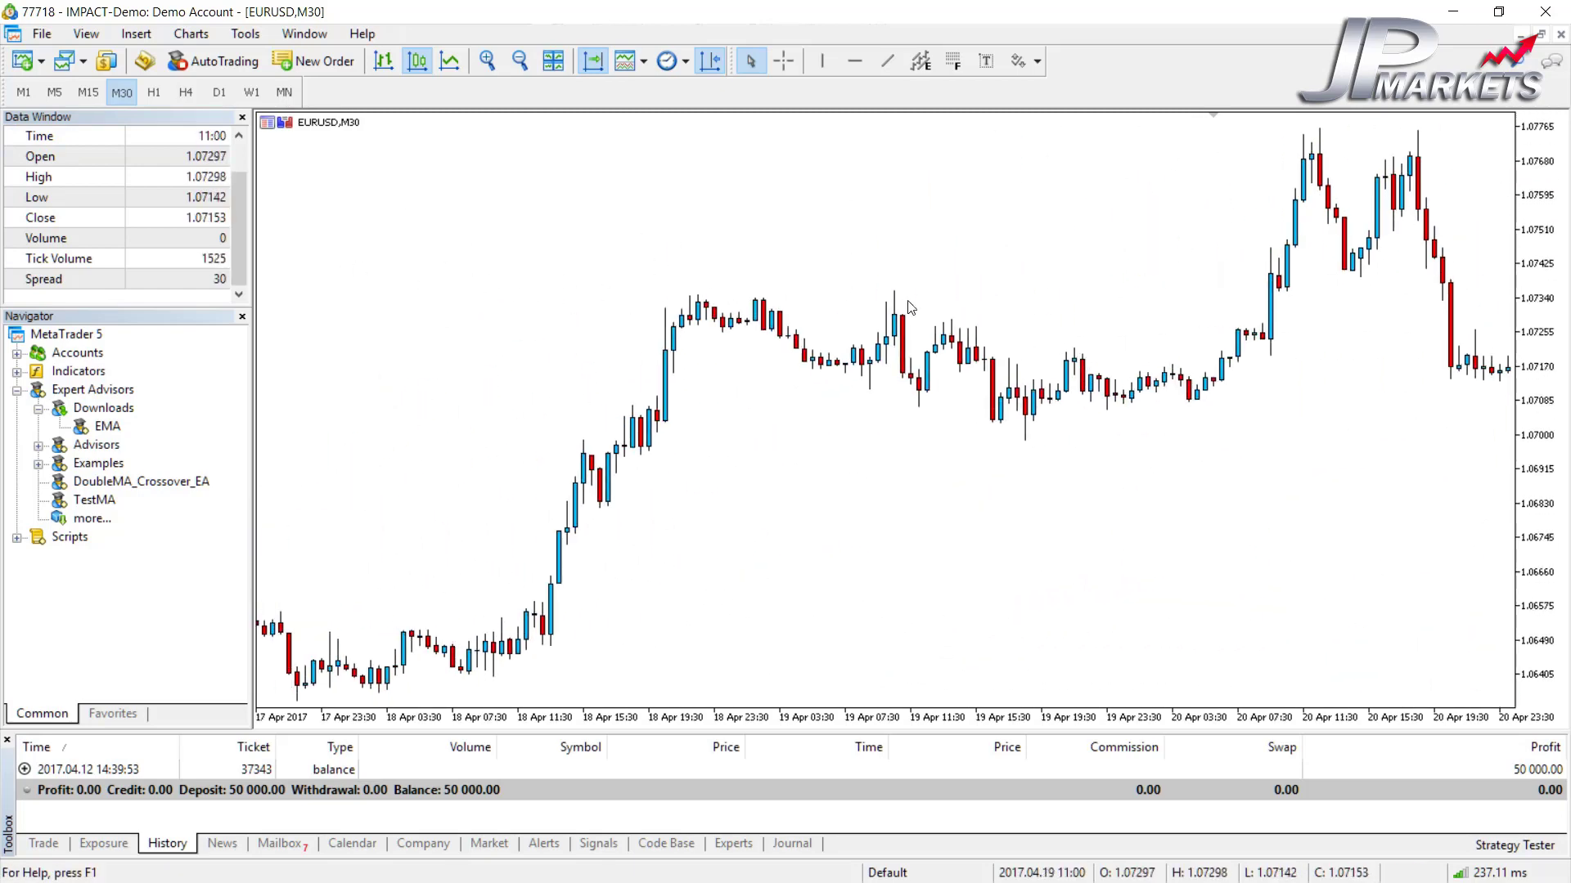
scroll(910, 308, "down", 20)
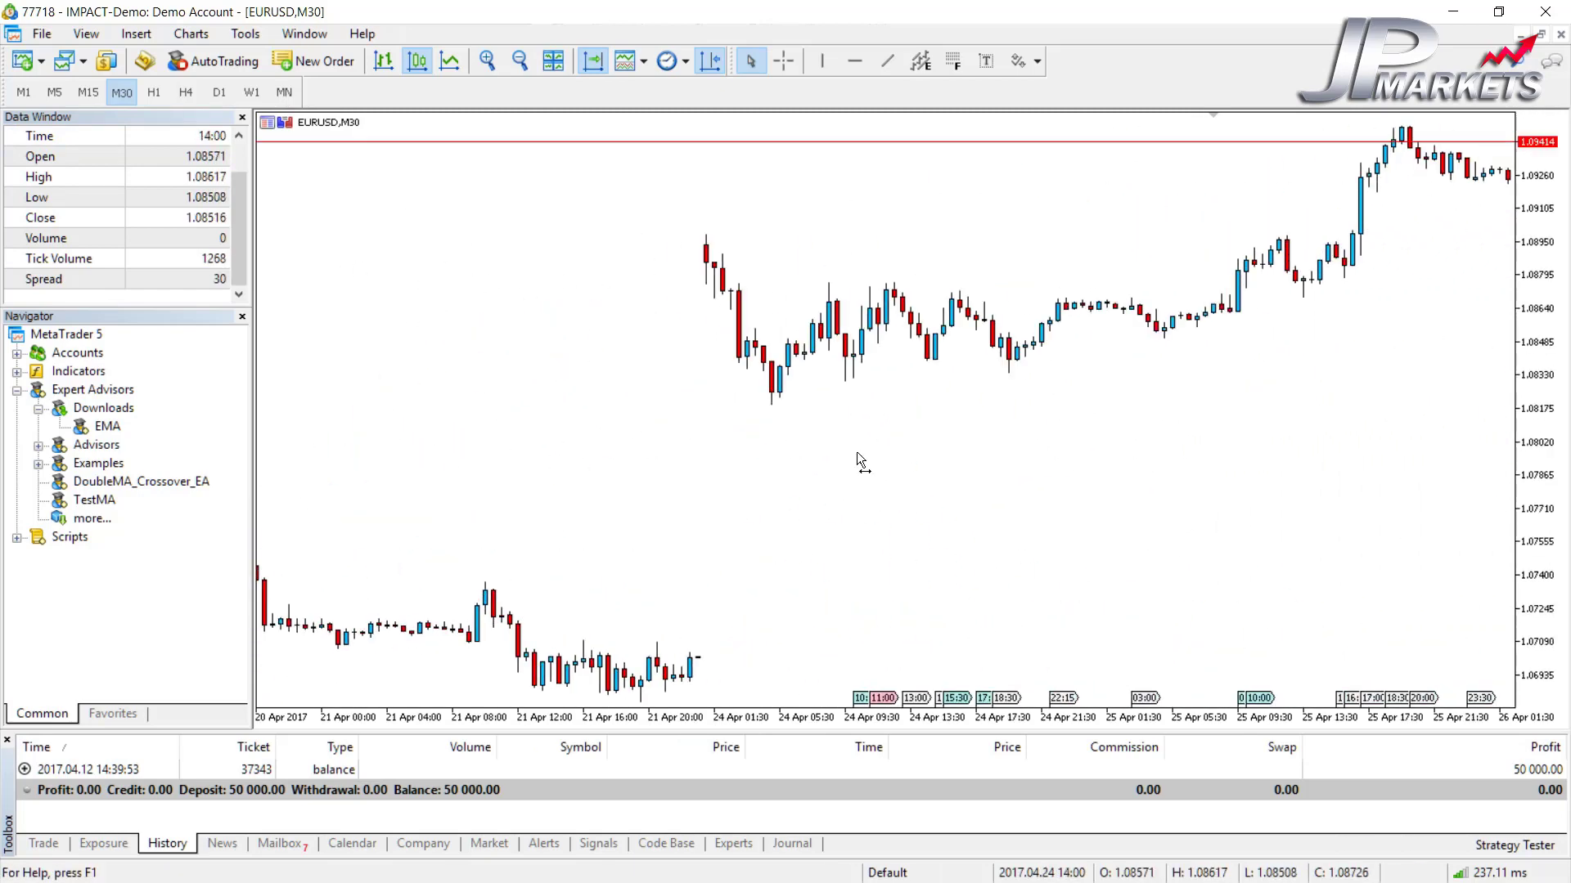
scroll(857, 451, "down", 20)
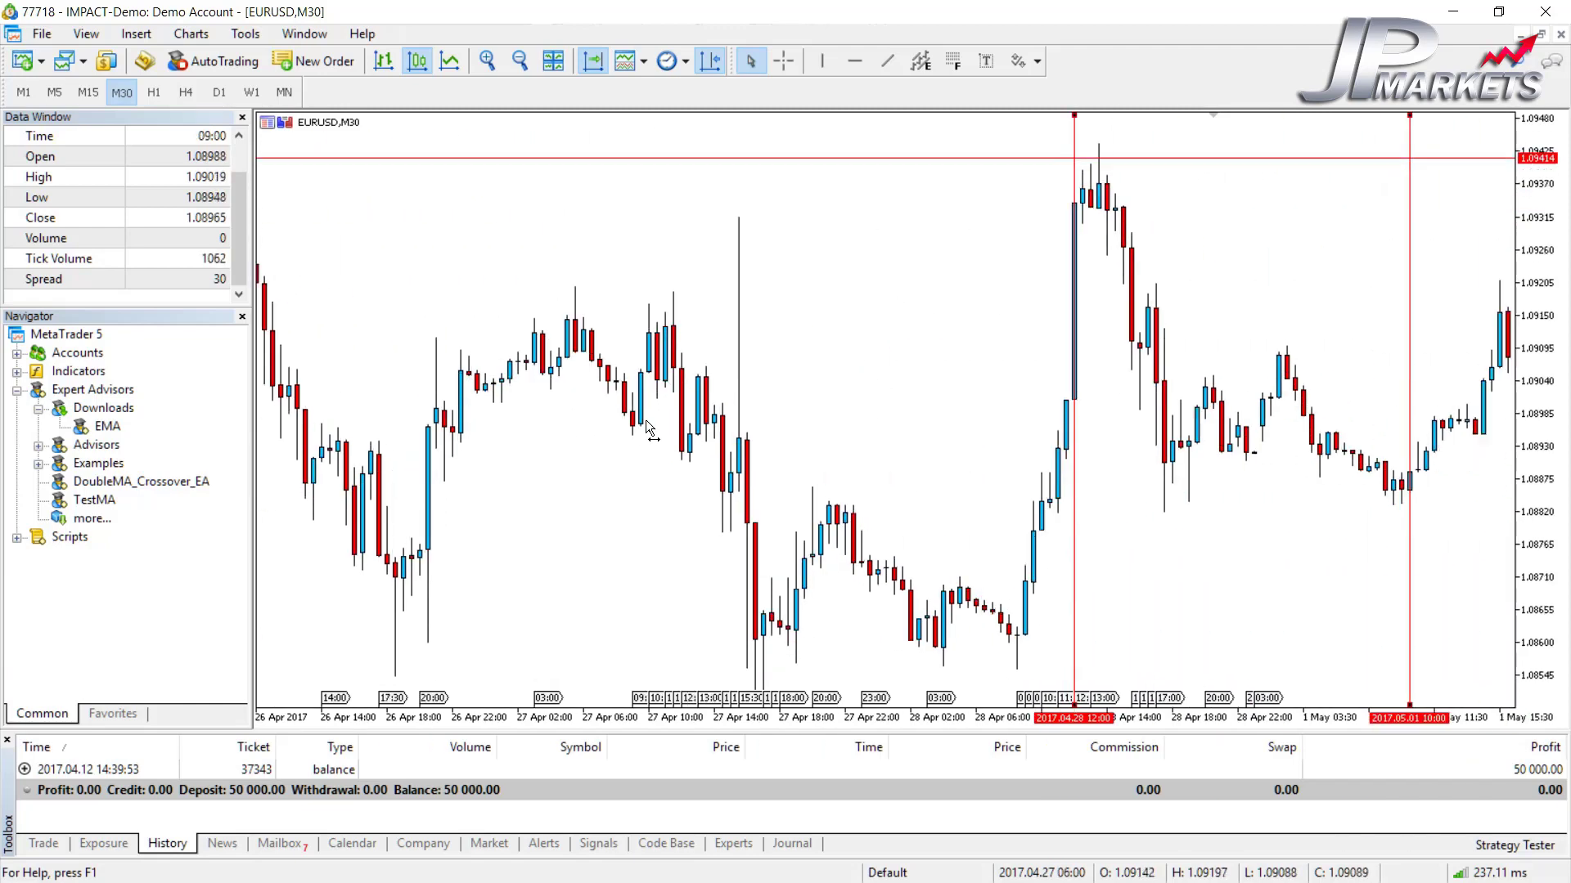
scroll(649, 427, "down", 20)
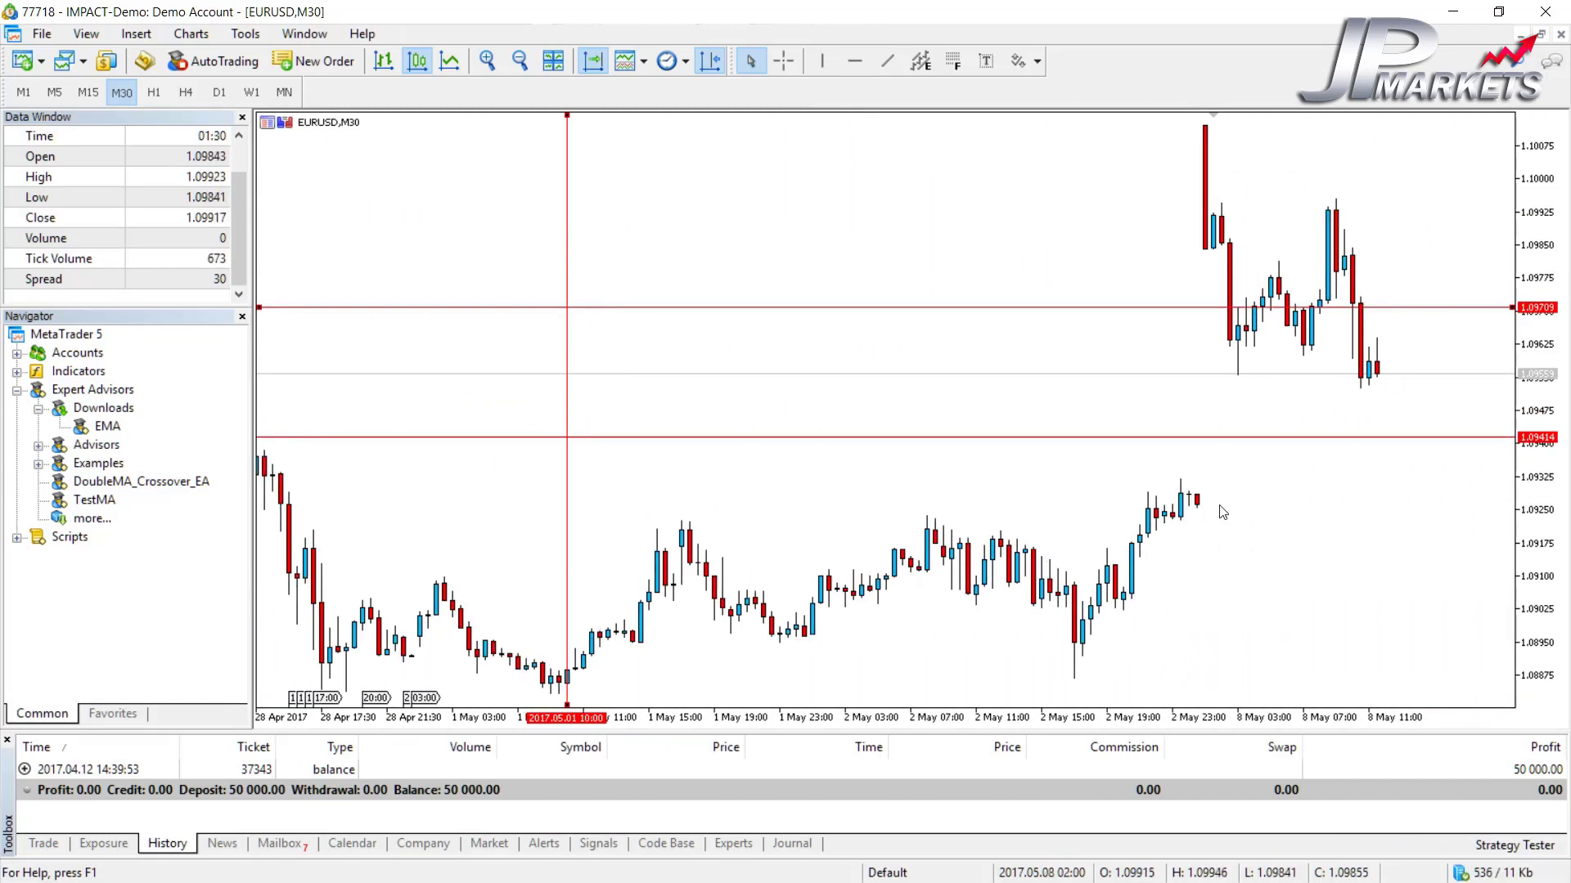
left_click_drag(1222, 512, 1057, 496)
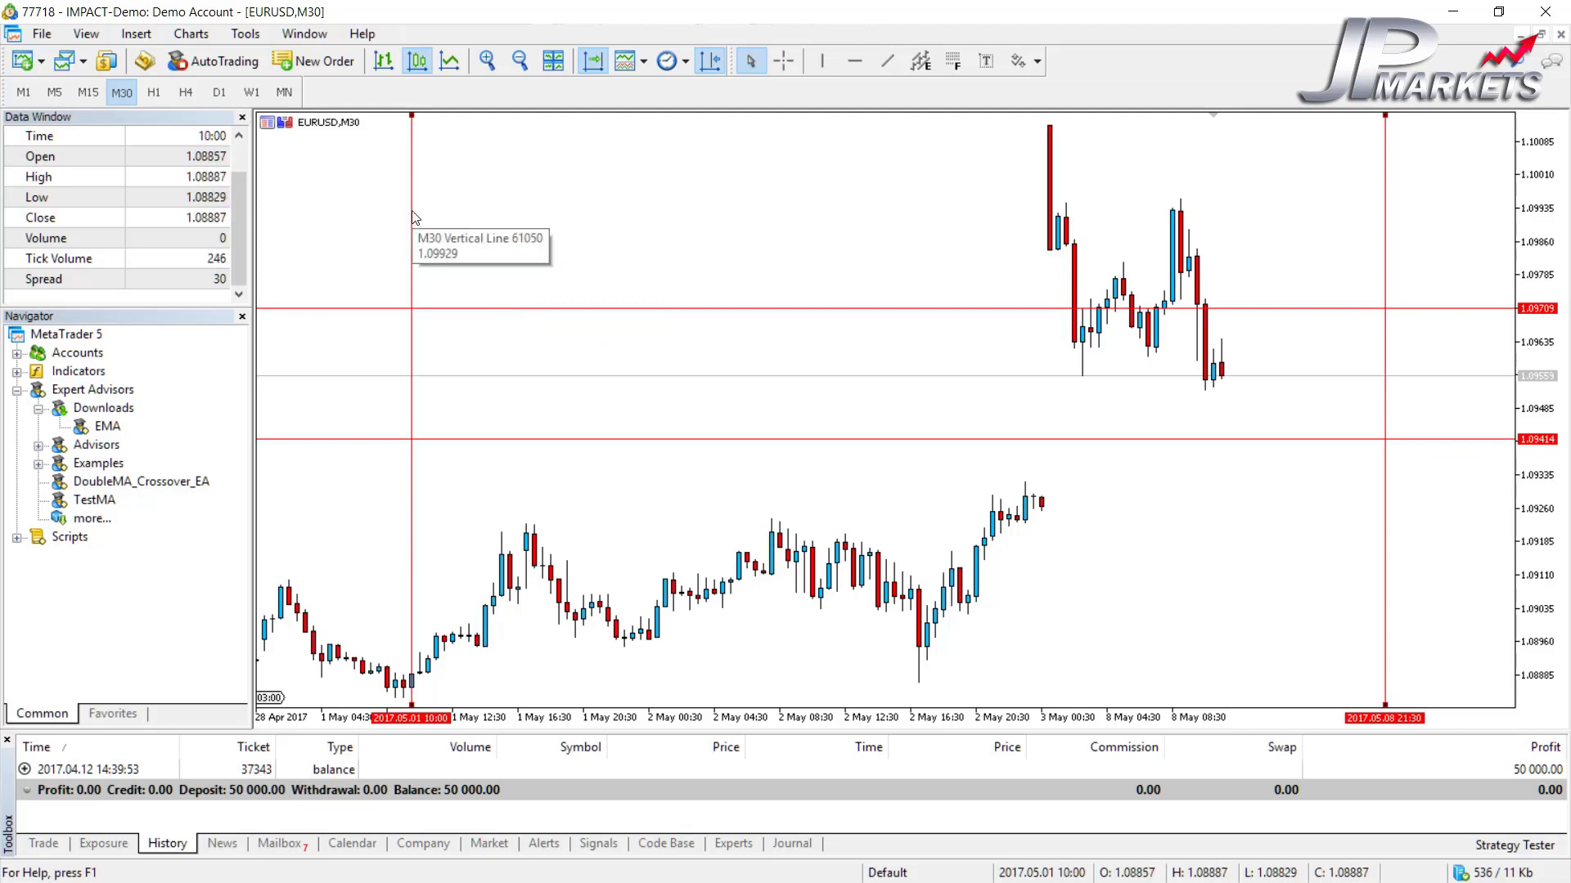
Deselect the vertical lines and draw a rising trendline above the candles from about 1.0931 up to about 1.0990
left_click(1386, 209)
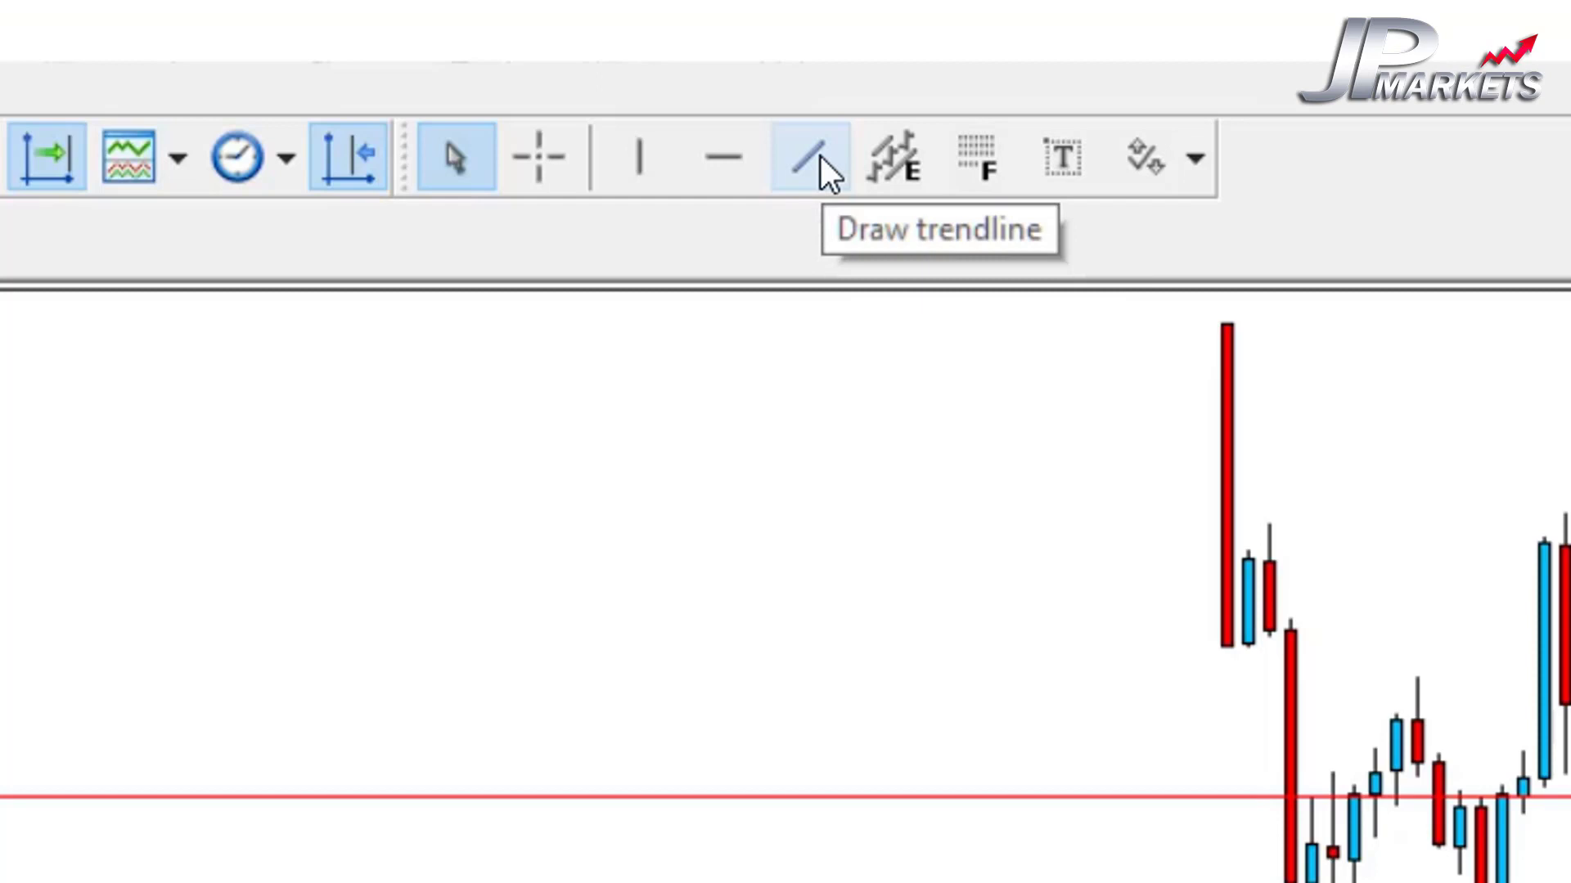
left_click(822, 157)
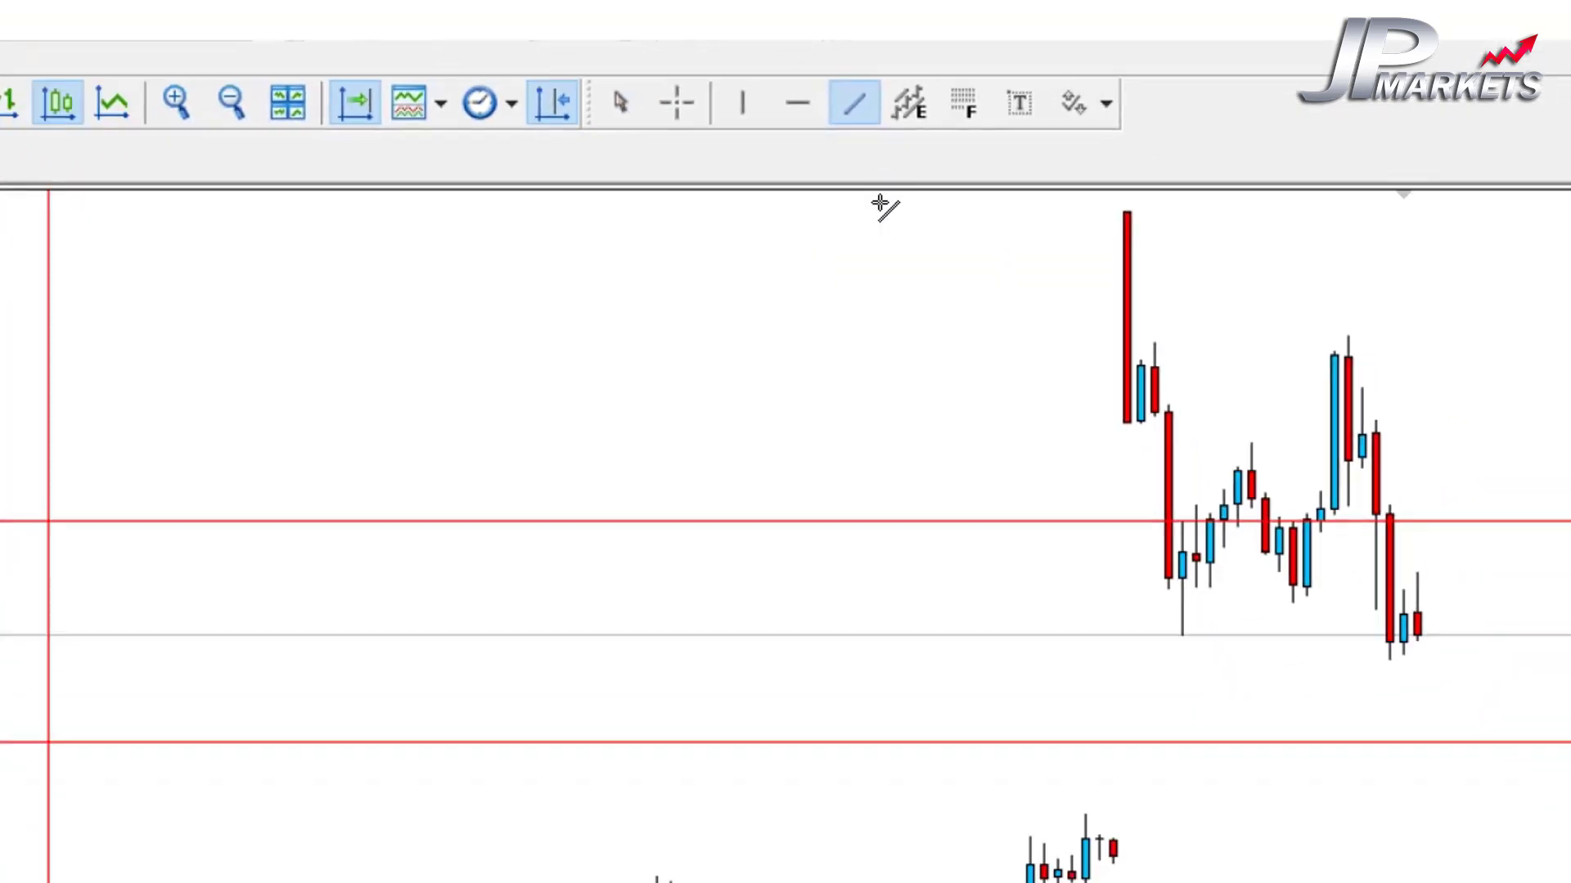
left_click_drag(484, 820, 524, 791)
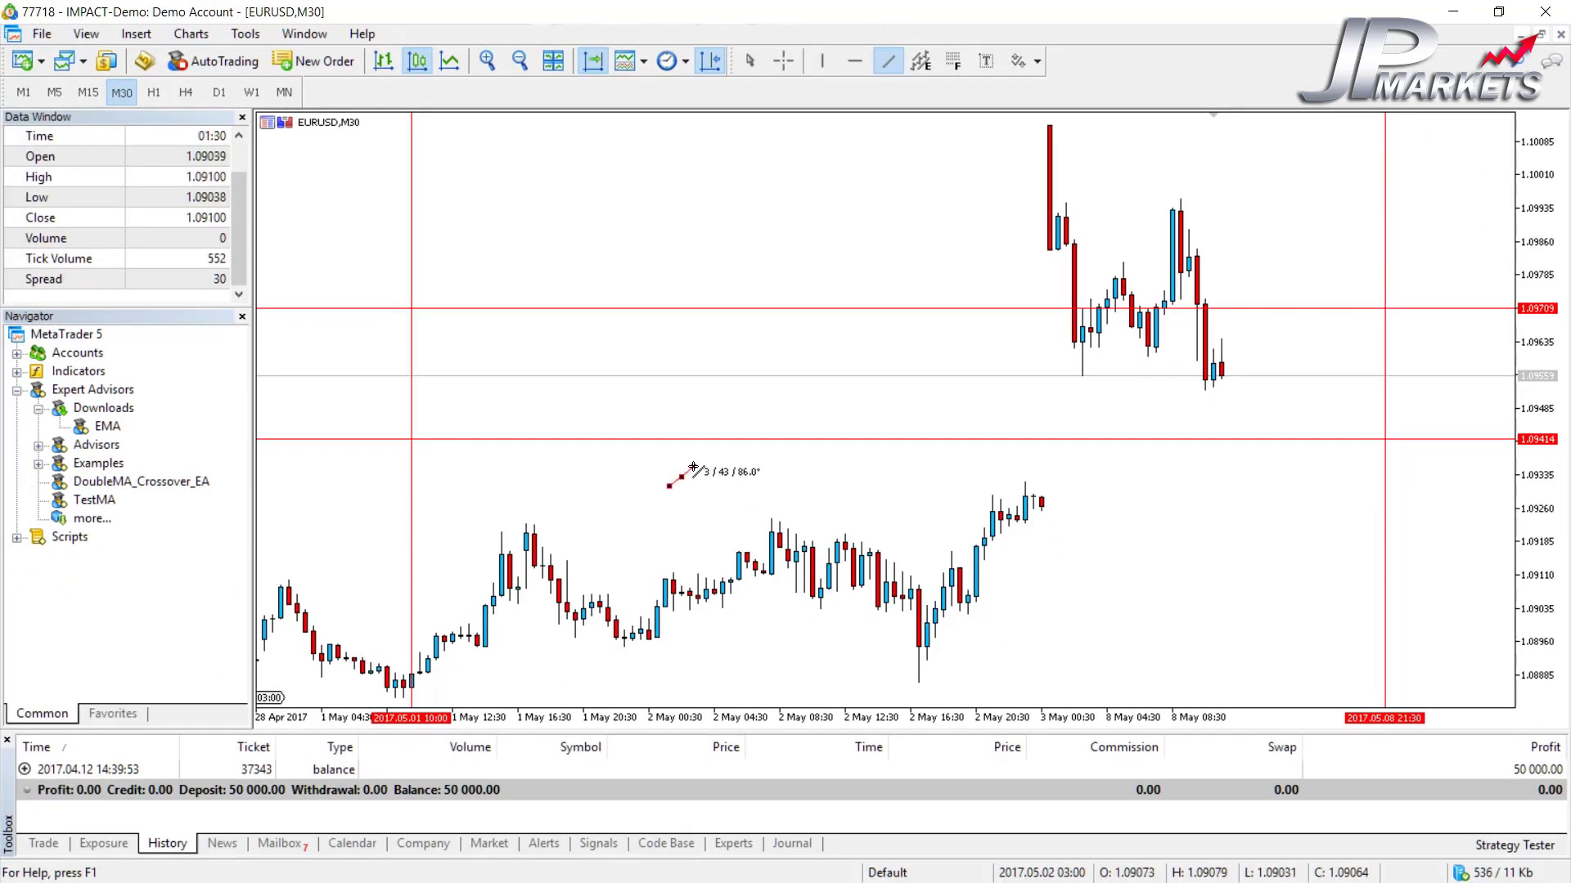
left_click_drag(693, 468, 919, 223)
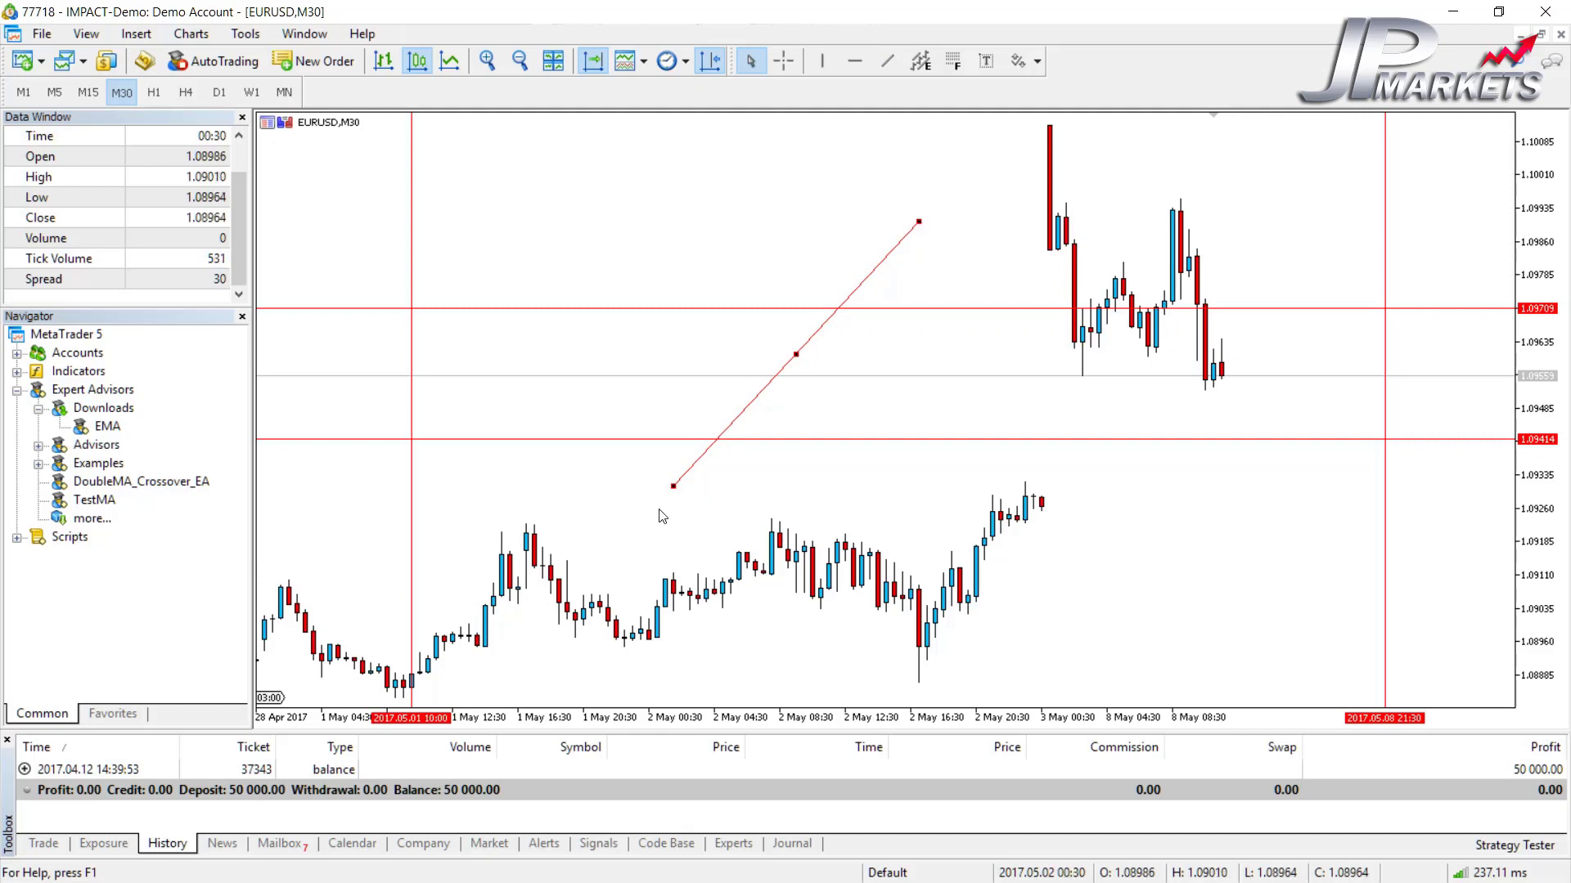
Flatten the trendline by moving both its endpoints and shift it upward to run from about 1.0976 to about 1.0993
left_click_drag(672, 488, 584, 398)
left_click_drag(919, 222, 960, 324)
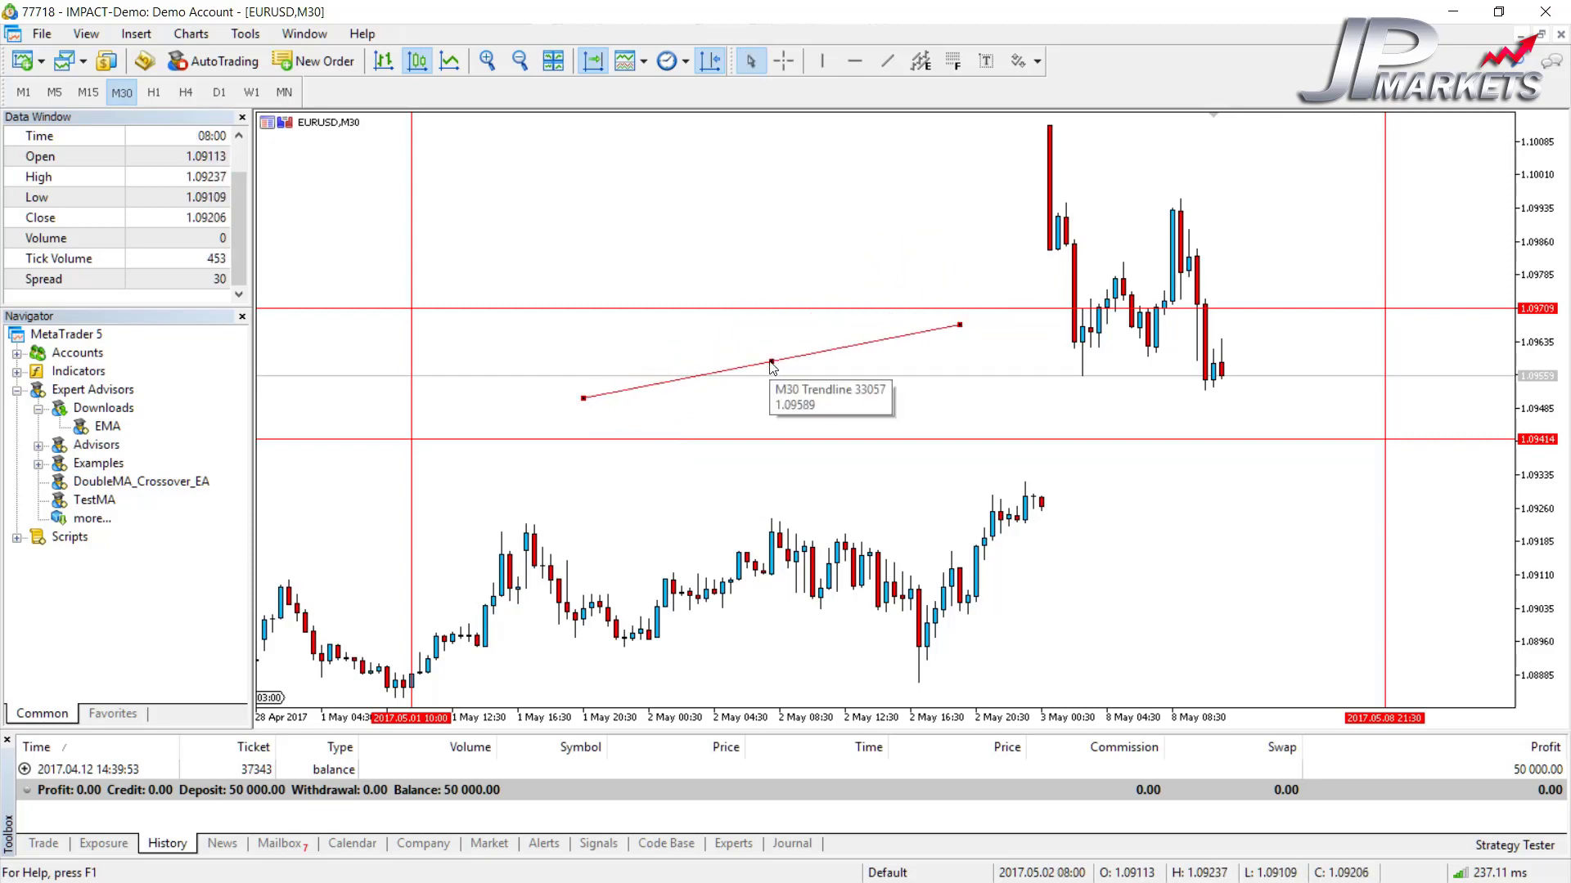
left_click_drag(773, 362, 771, 253)
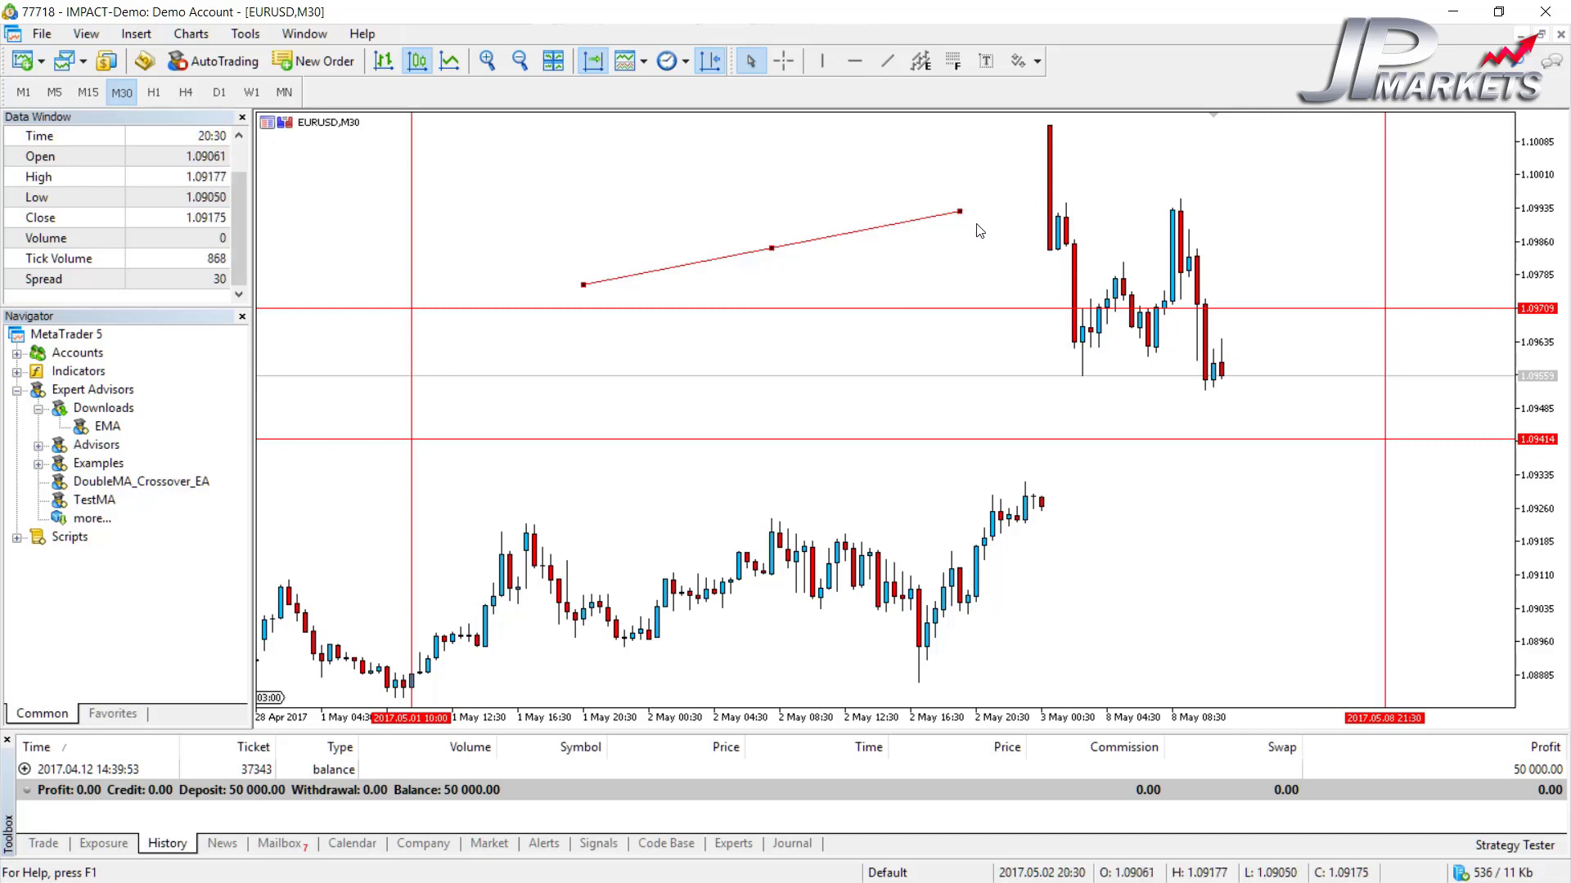
Deselect the trendline so that the chart can be moved without shifting the line
left_click(852, 243)
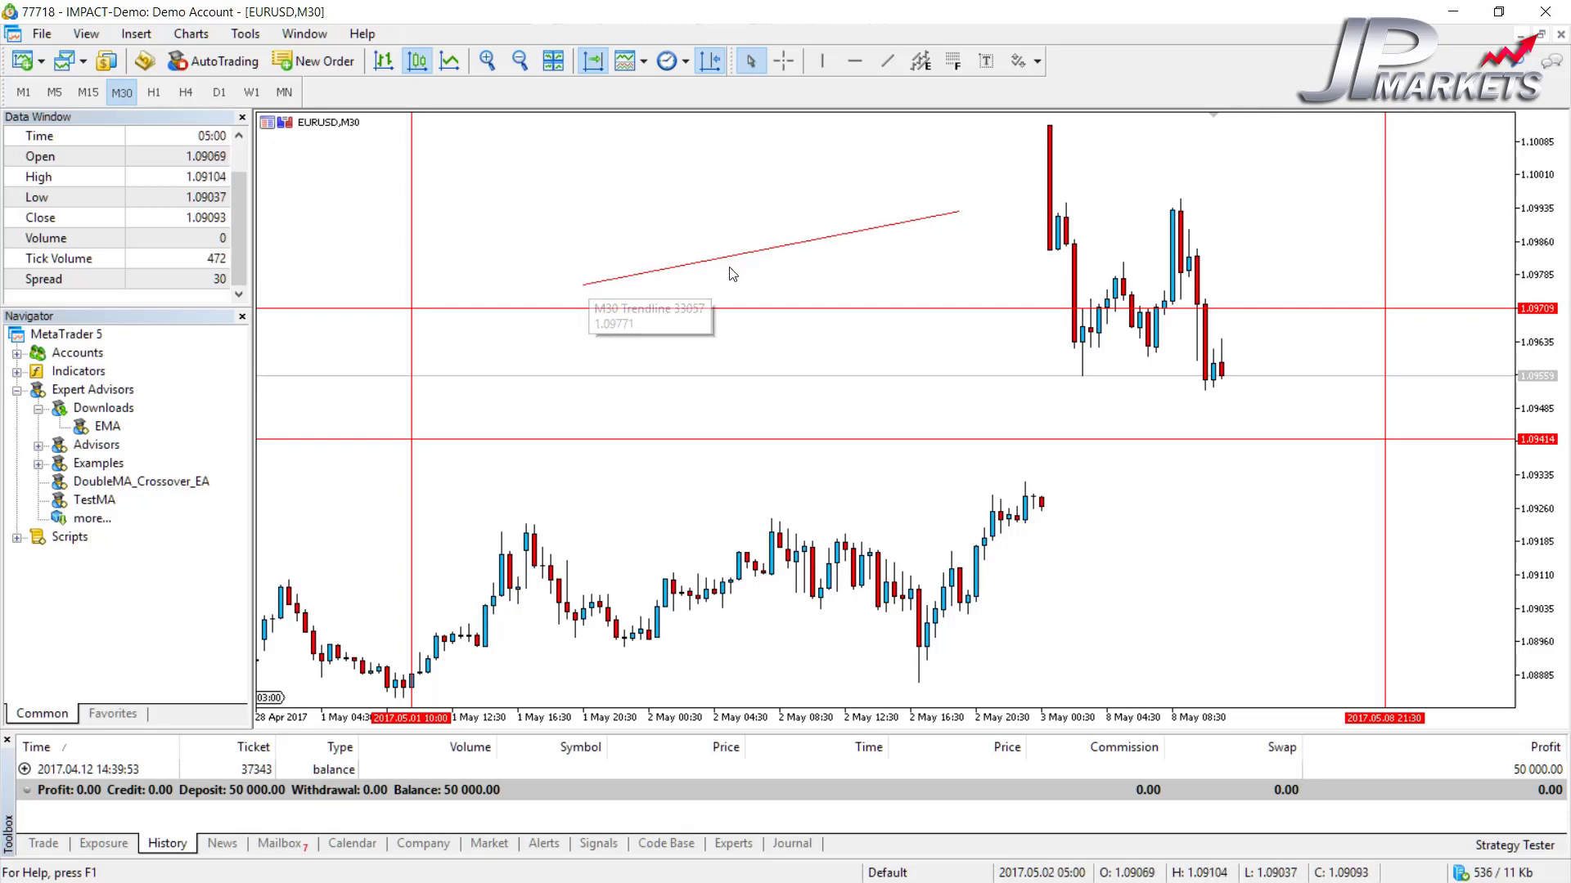
scroll(752, 264, "up", 3)
scroll(736, 263, "down", 3)
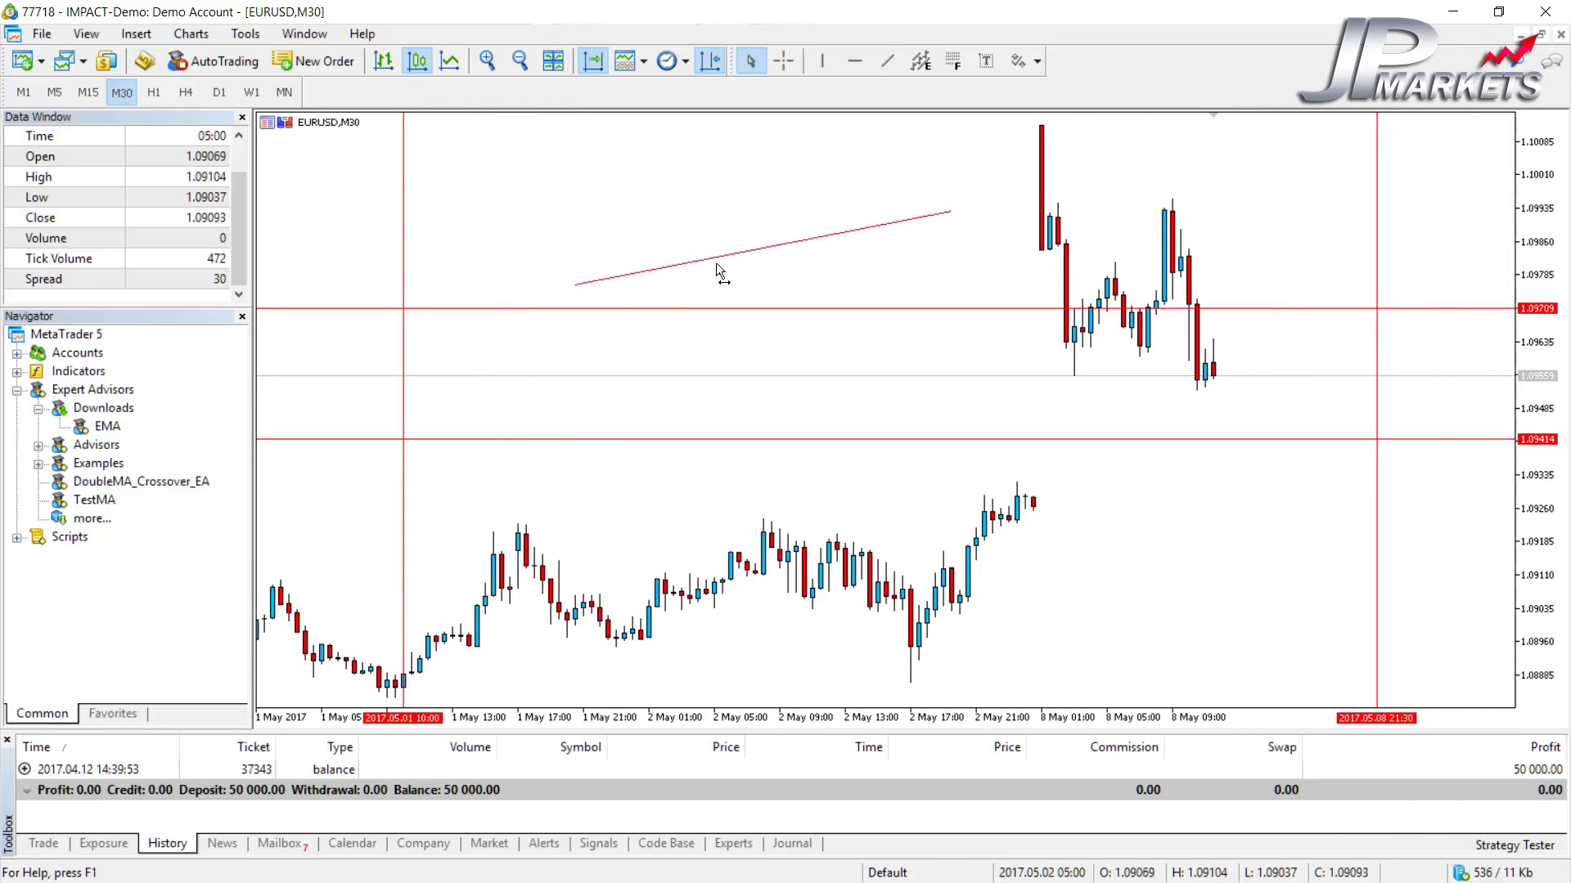
Select the trendline once more to show its anchor points and deselect it again
double_click(760, 256)
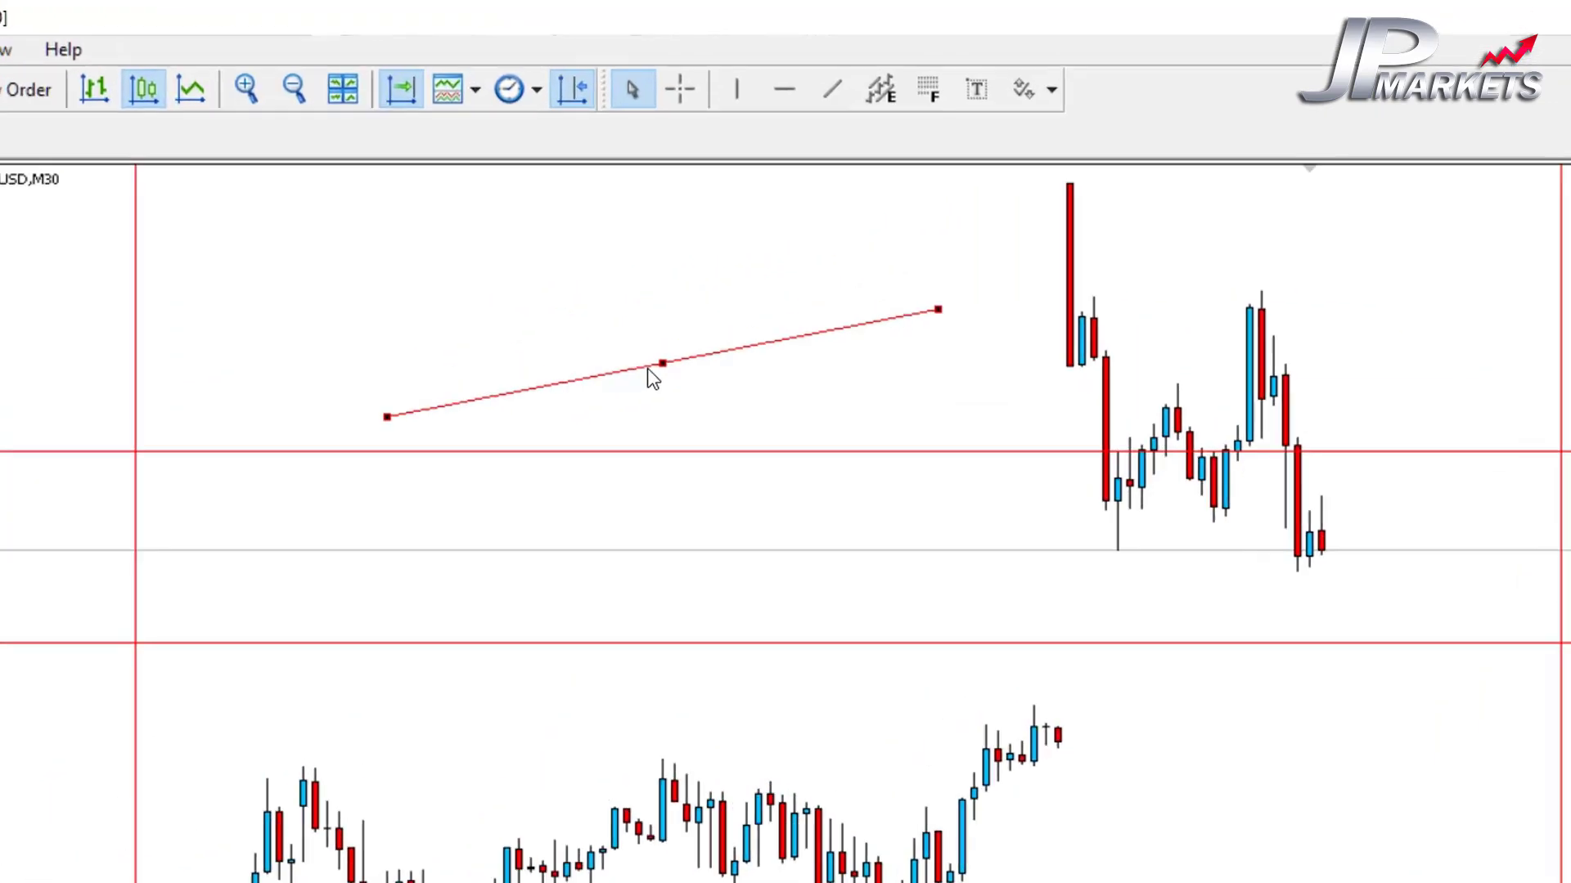
double_click(762, 255)
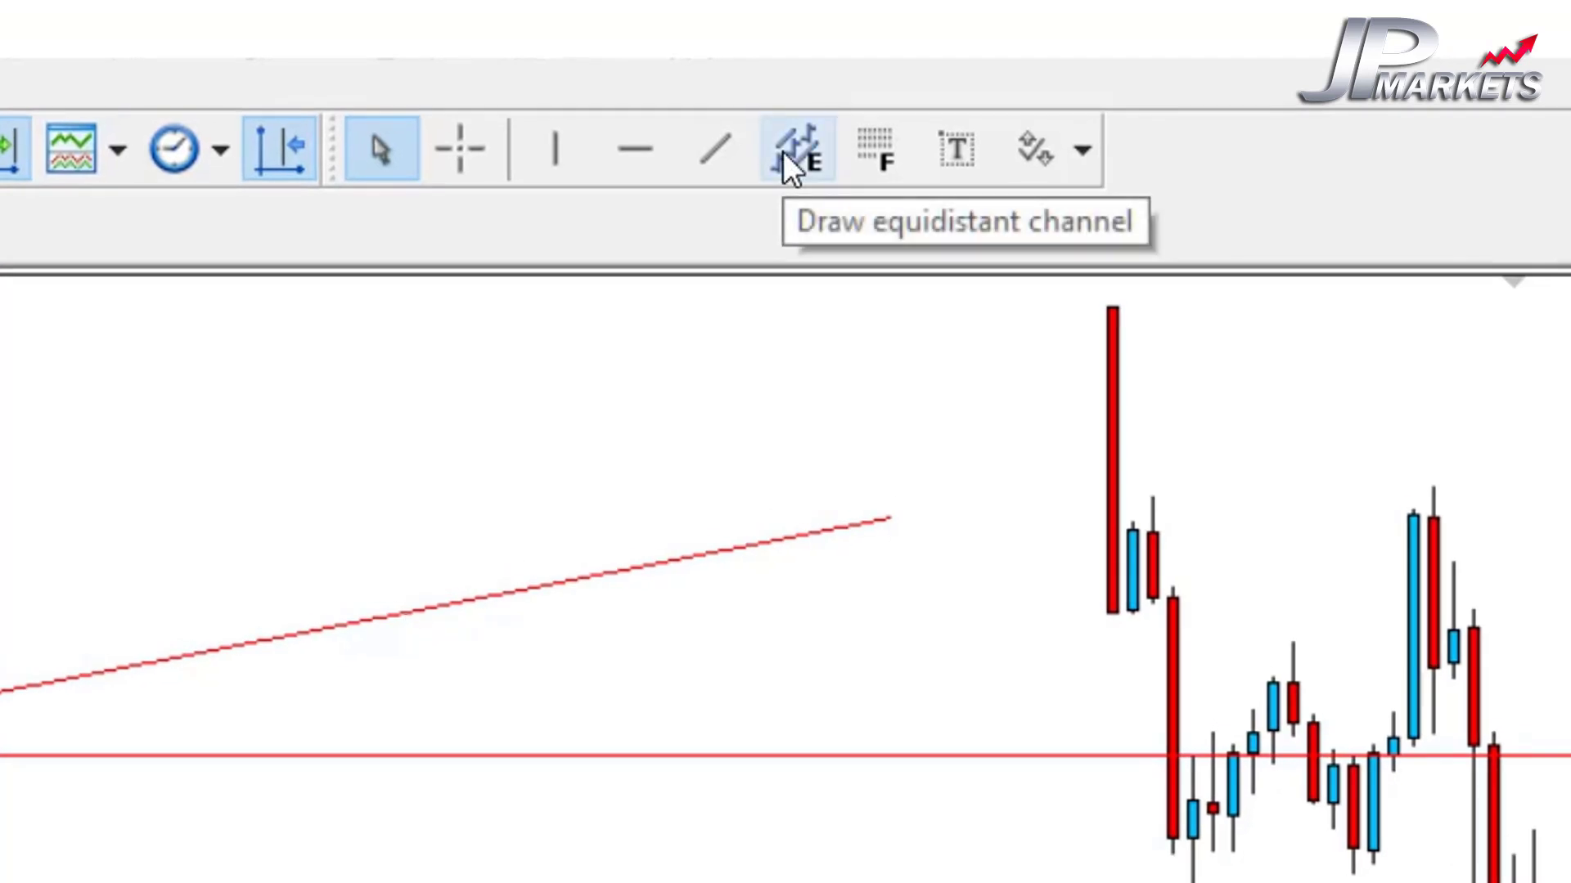
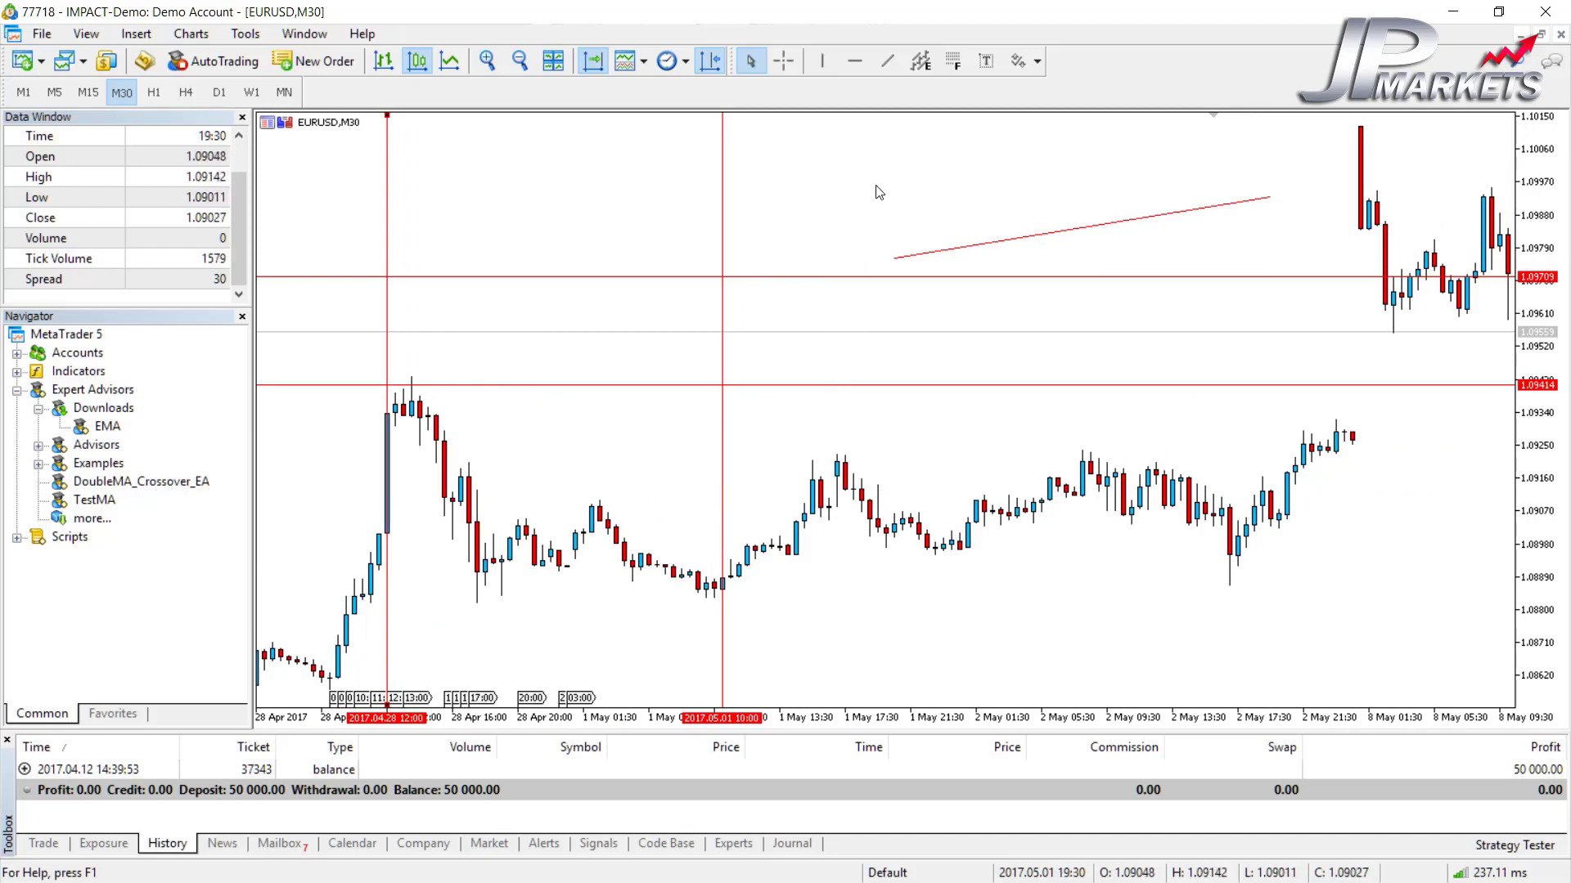
Draw a rising equidistant channel around the 1–2 May candles, its upper line from about 1.0909 to 1.0932 and its lower line starting at about 1.0884
left_click(922, 63)
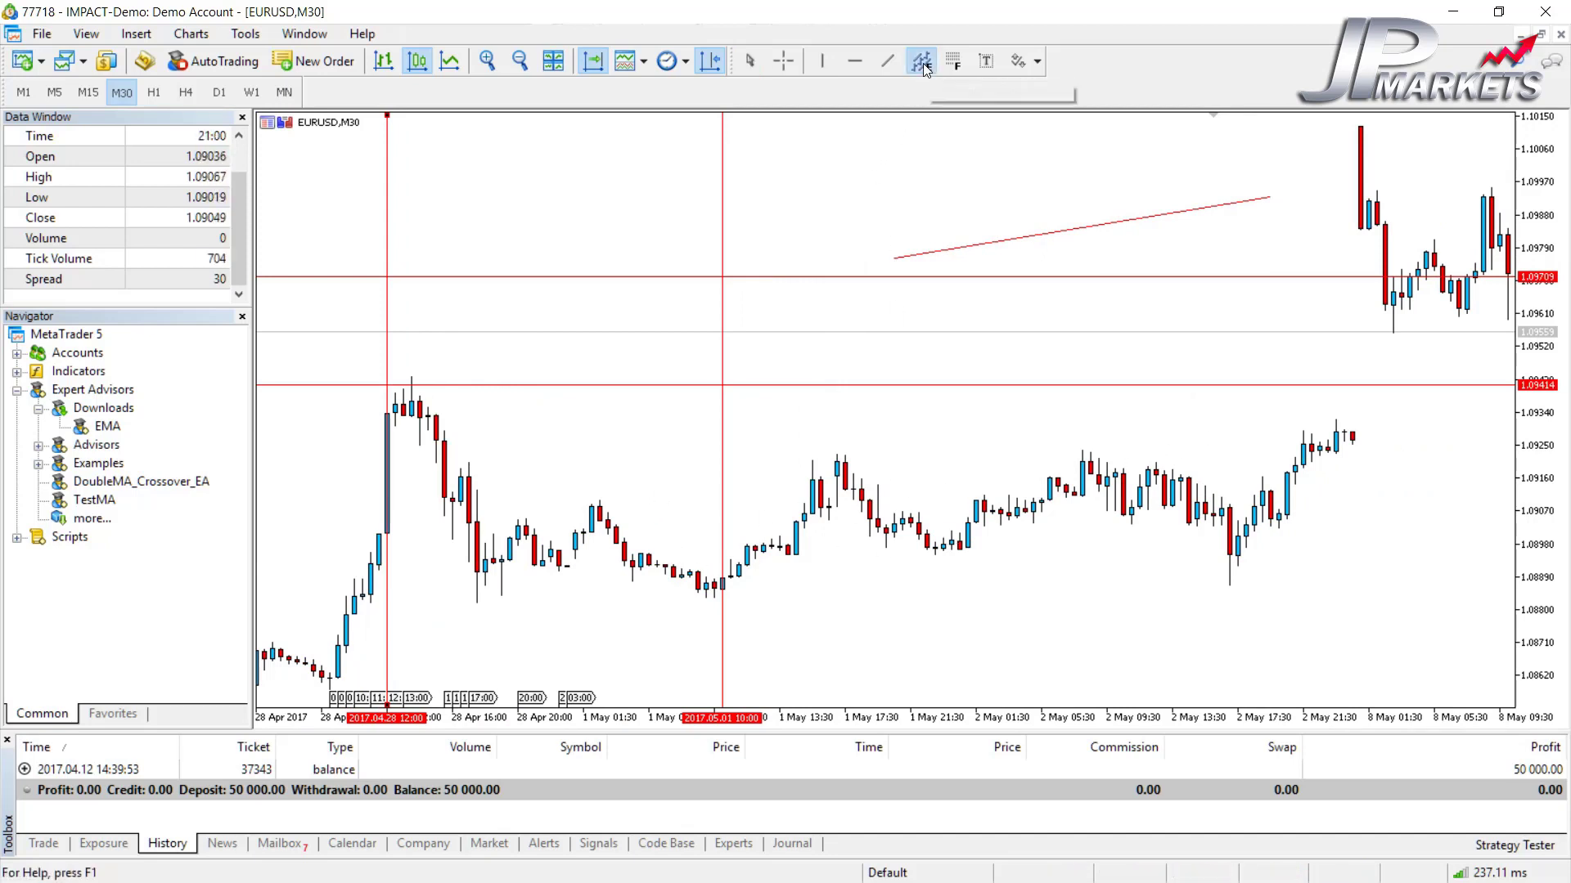
left_click_drag(624, 557, 1336, 417)
left_click_drag(627, 559, 592, 502)
left_click_drag(624, 675, 707, 602)
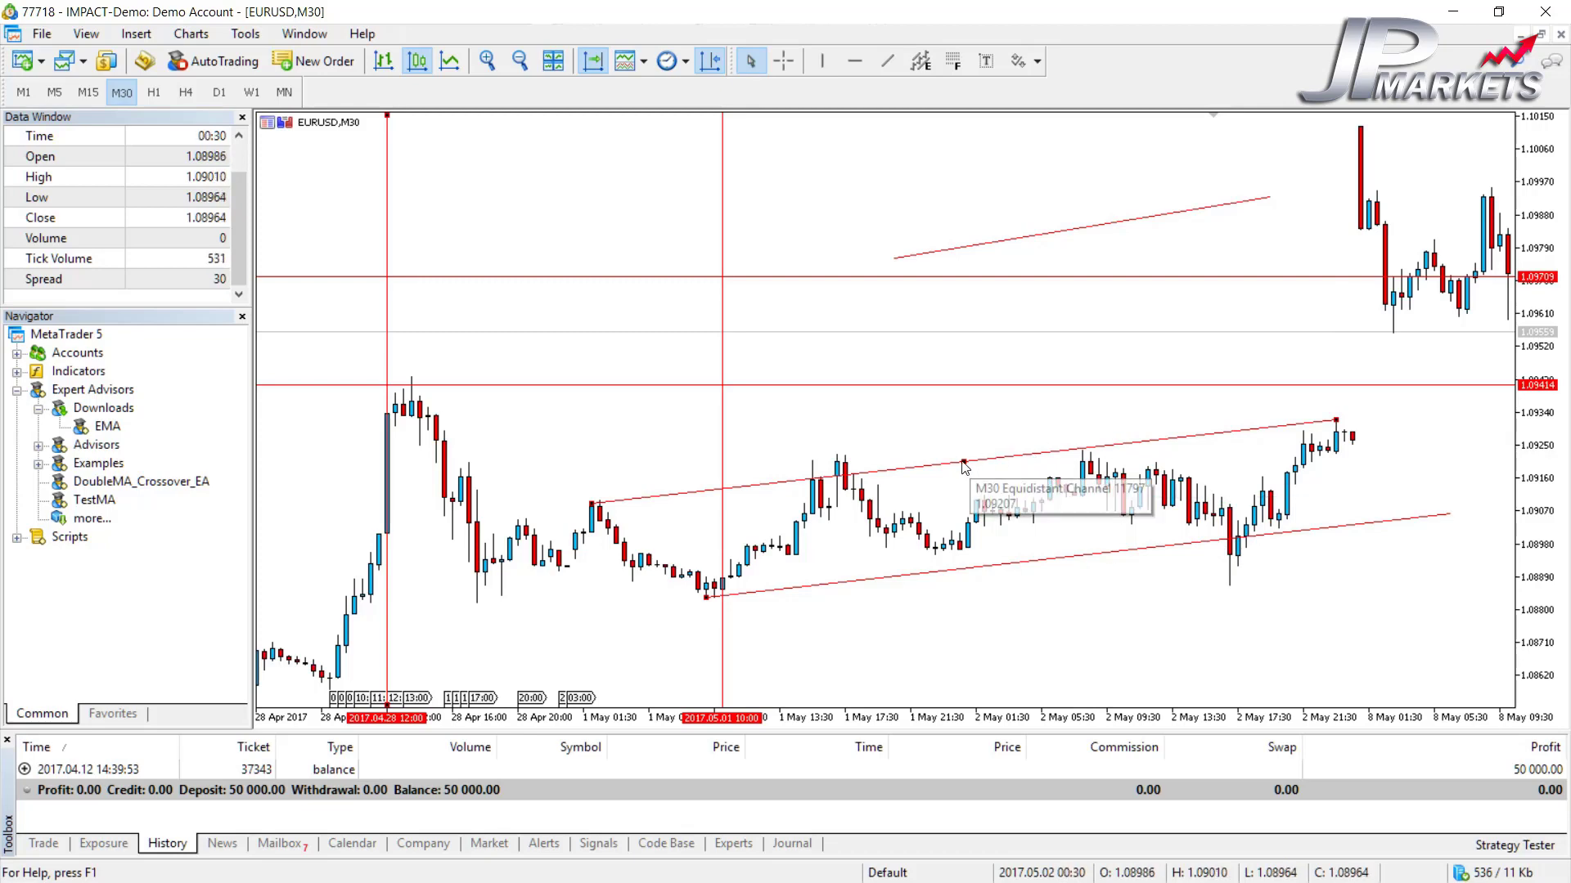
Move the whole channel above the candles and adjust both ends of its upper line to run from about 1.0946 to about 1.0967
mouse_move(965, 466)
left_mouse_down()
mouse_move(939, 444)
mouse_move(969, 450)
left_mouse_up()
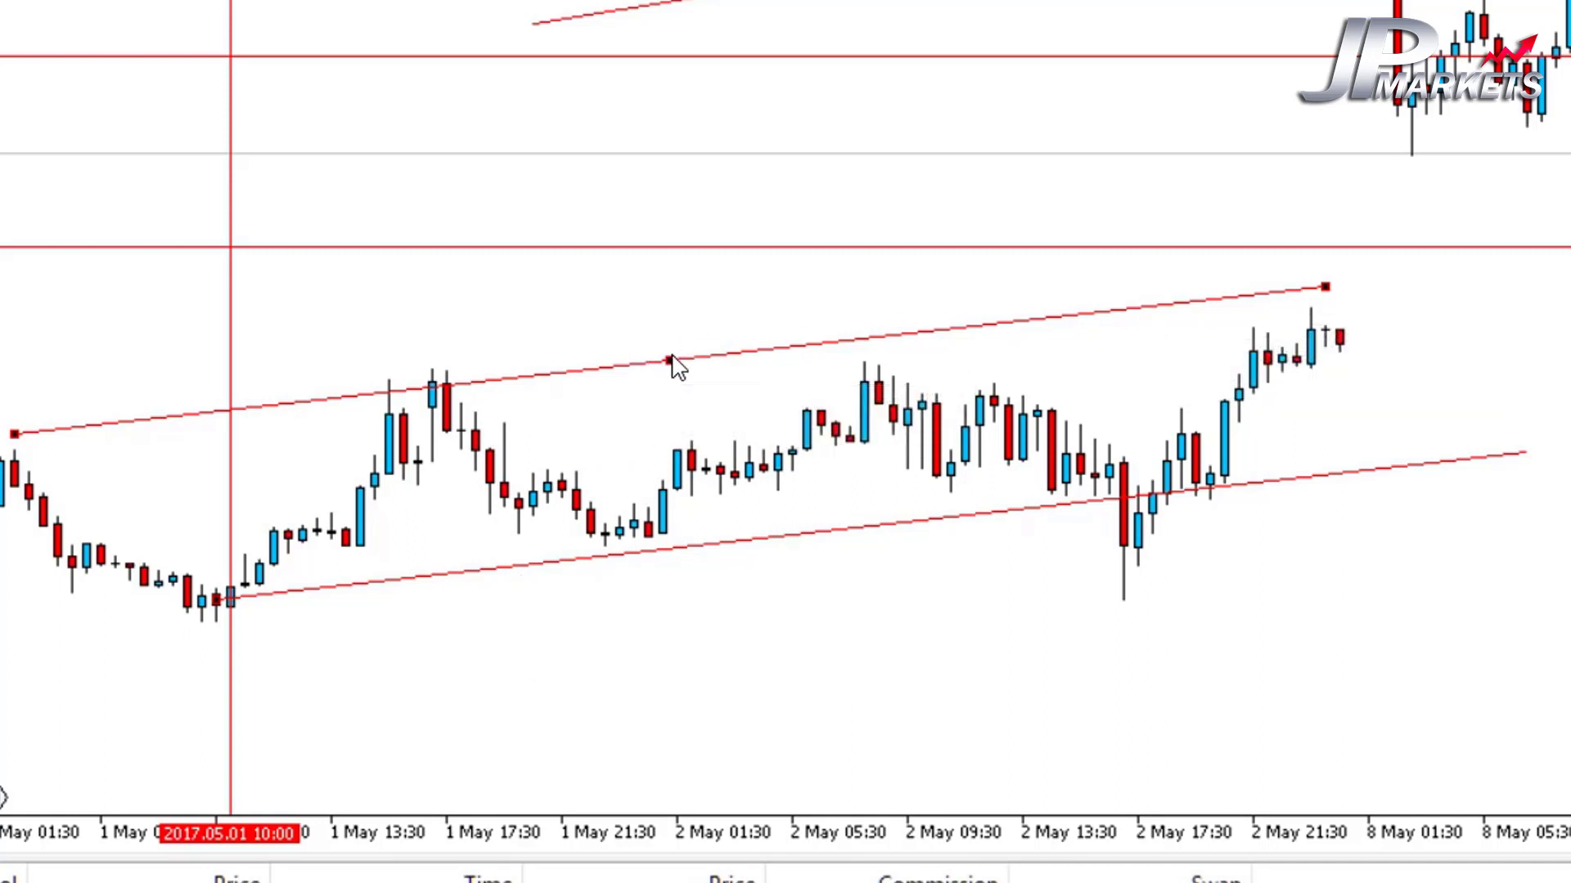
left_click_drag(669, 358, 507, 149)
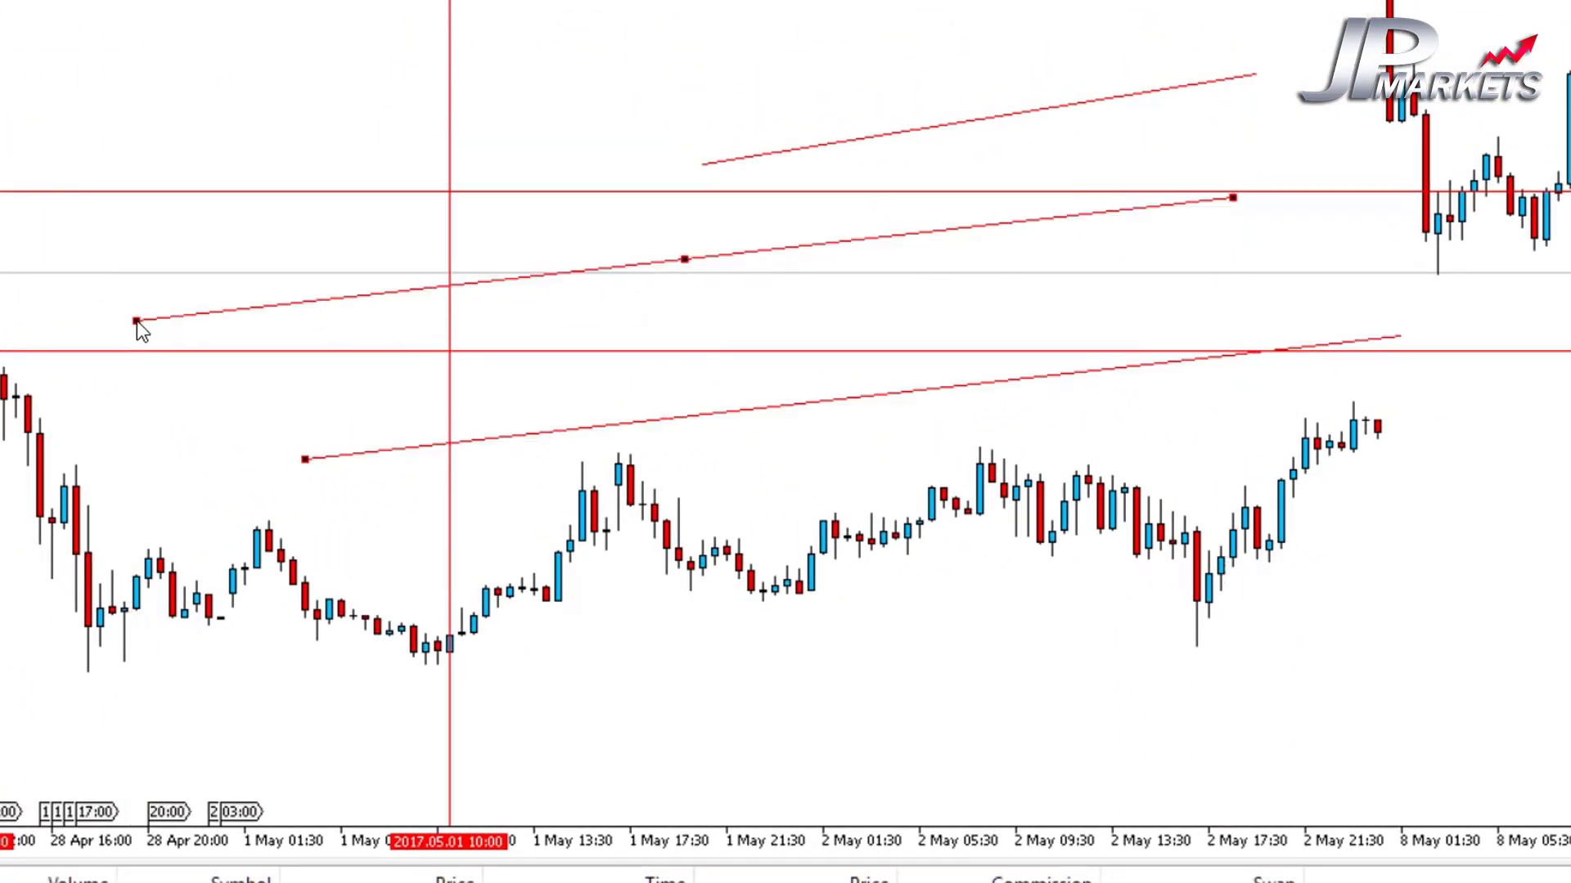
mouse_move(135, 320)
left_mouse_down()
mouse_move(154, 360)
mouse_move(147, 445)
mouse_move(149, 326)
left_mouse_up()
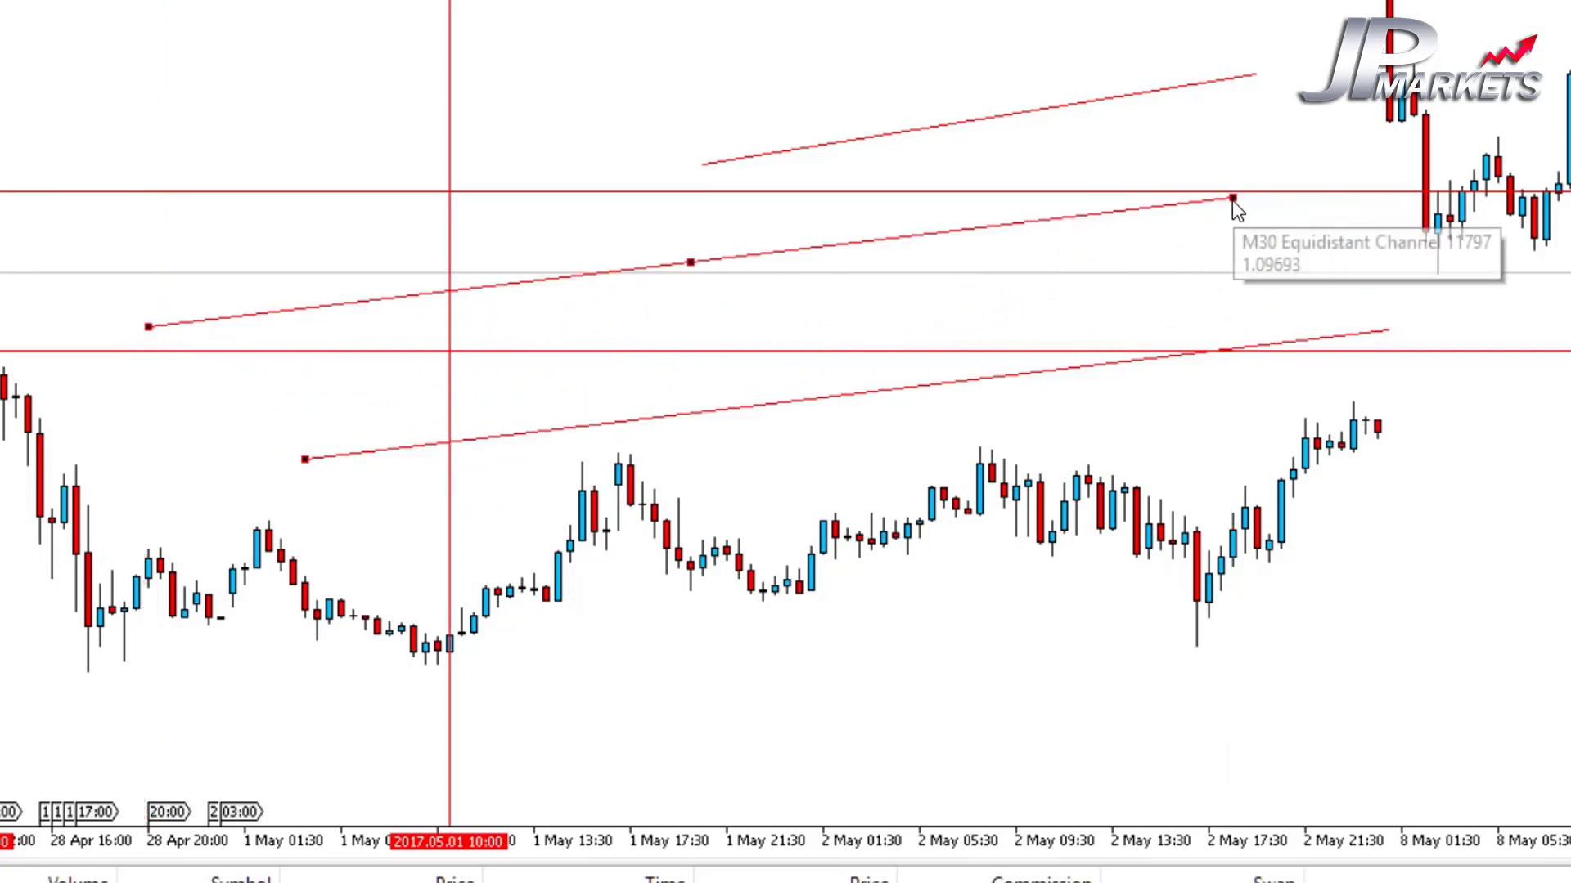
mouse_move(1232, 199)
left_mouse_down()
mouse_move(1231, 313)
mouse_move(1209, 212)
left_mouse_up()
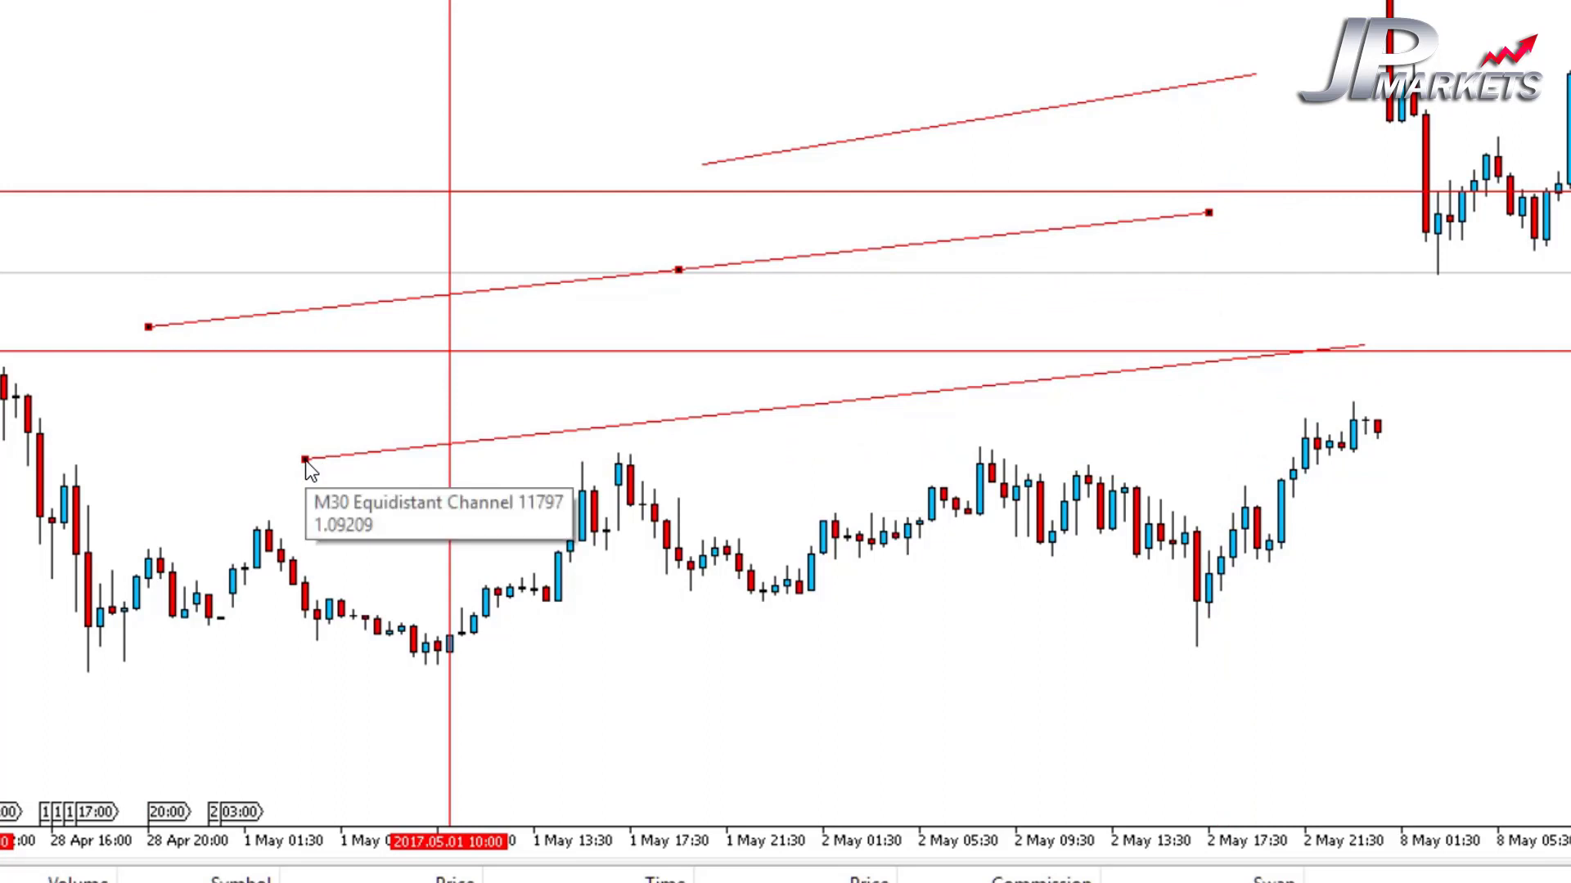
Adjust the channel's width by moving the anchor of its lower line to start at about 1.0918
left_click_drag(307, 460, 243, 327)
left_click_drag(243, 391, 233, 484)
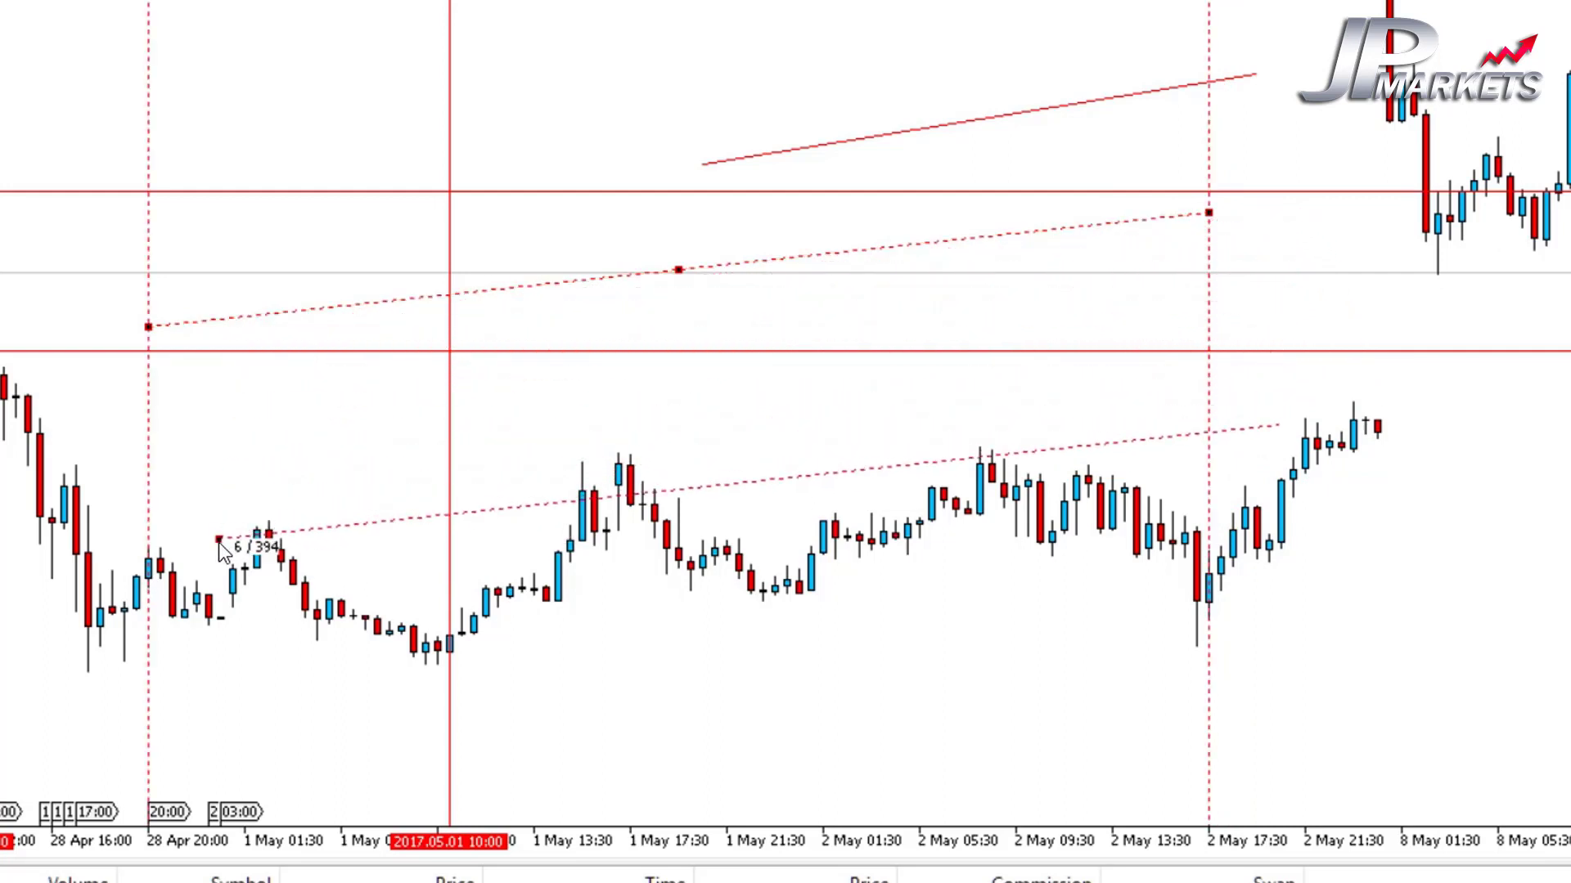
left_click_drag(218, 543, 185, 480)
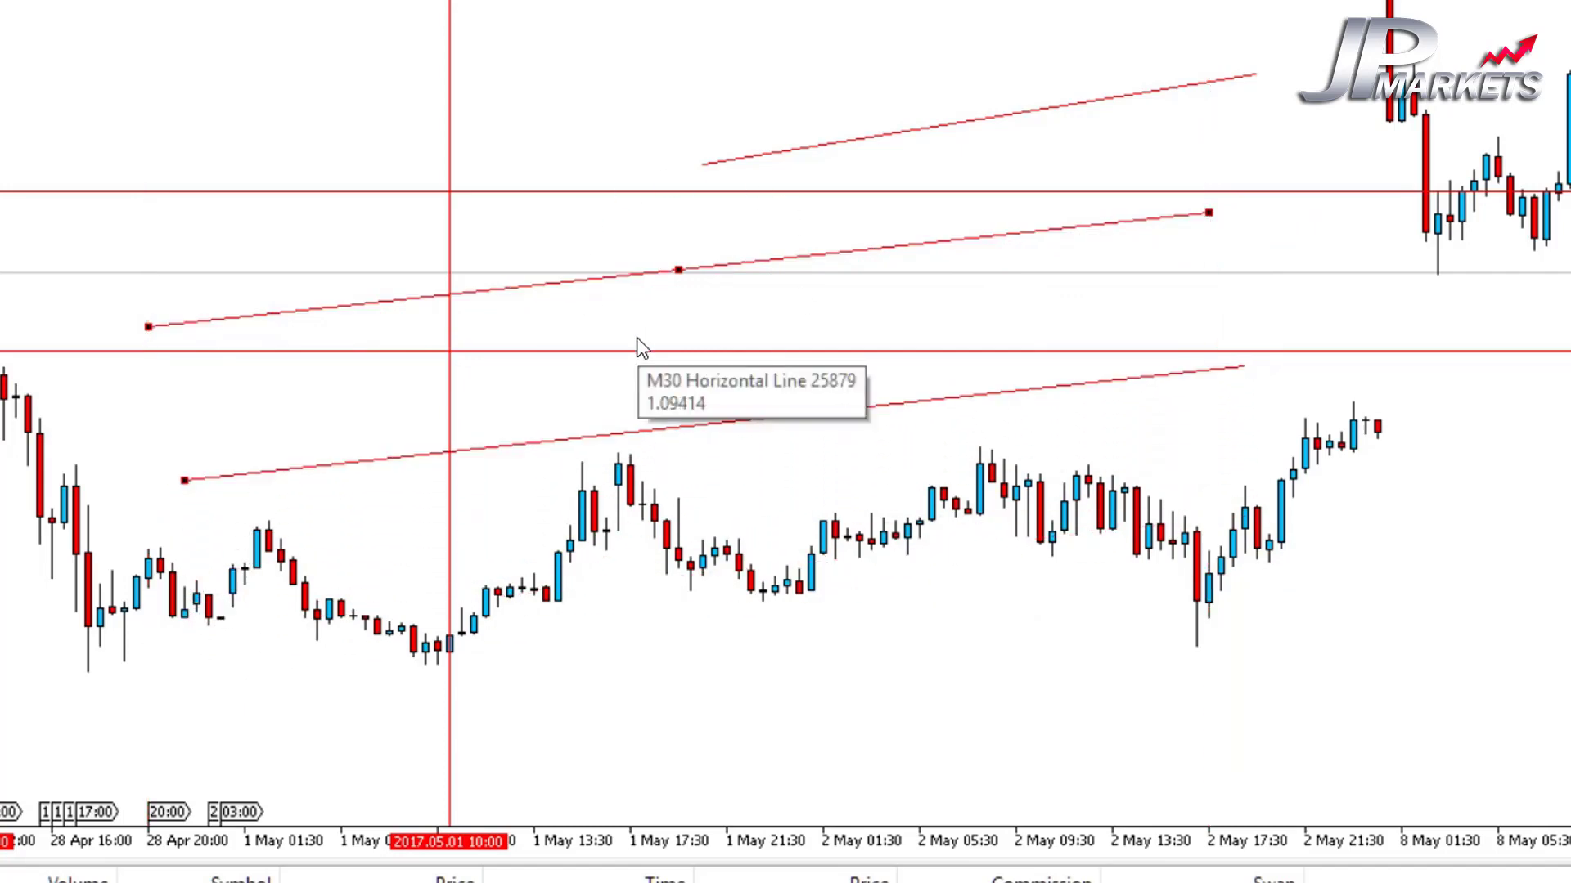